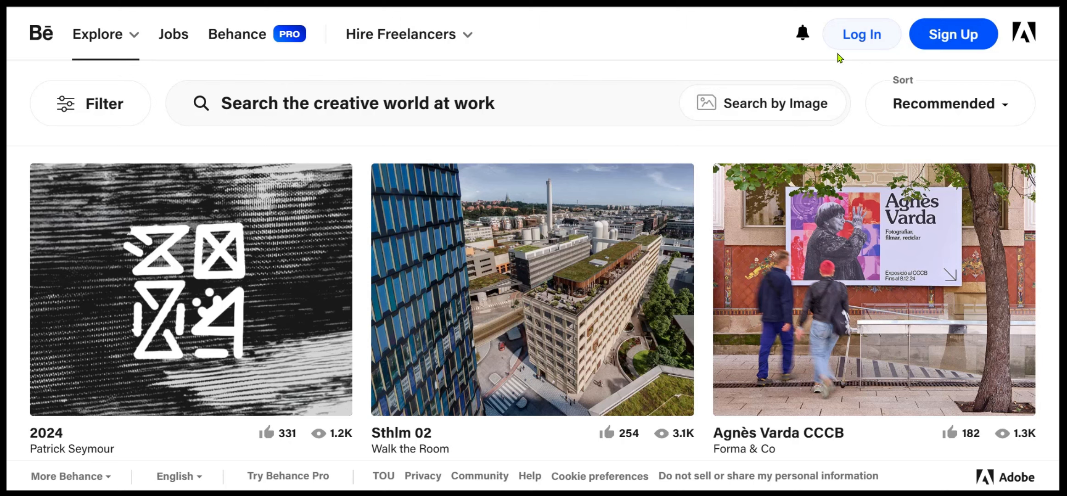
Sign up for a Behance account using the existing Google account and allow Adobe access to it
left_click(958, 43)
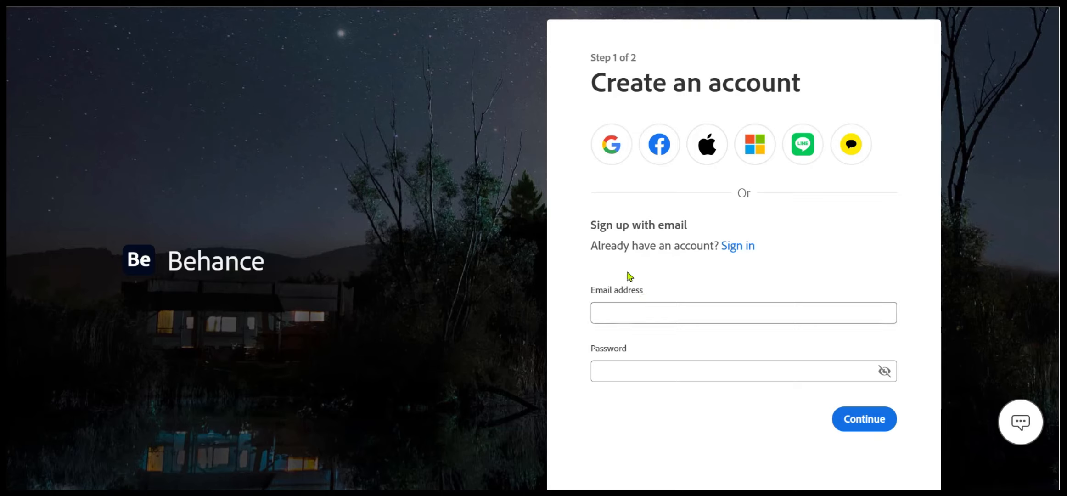
left_click(605, 145)
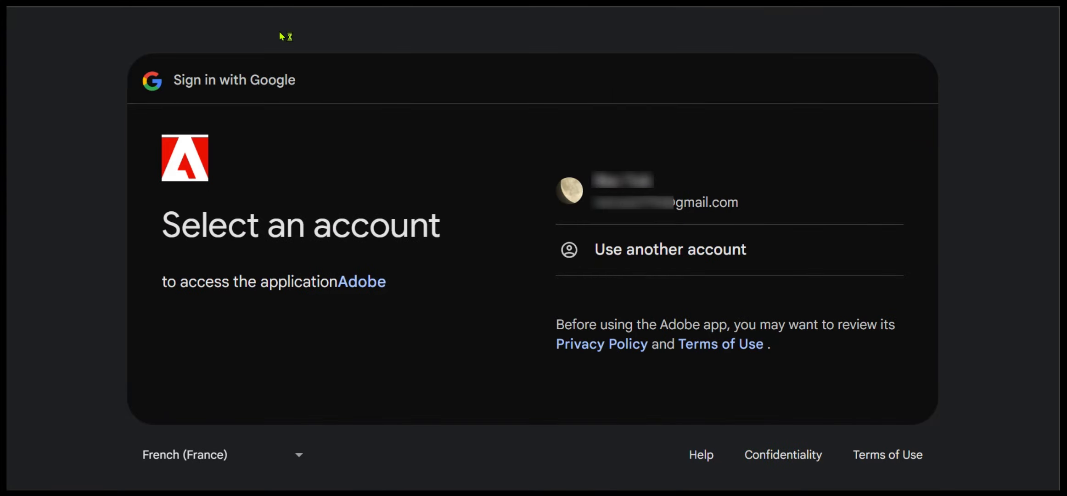
left_click(598, 214)
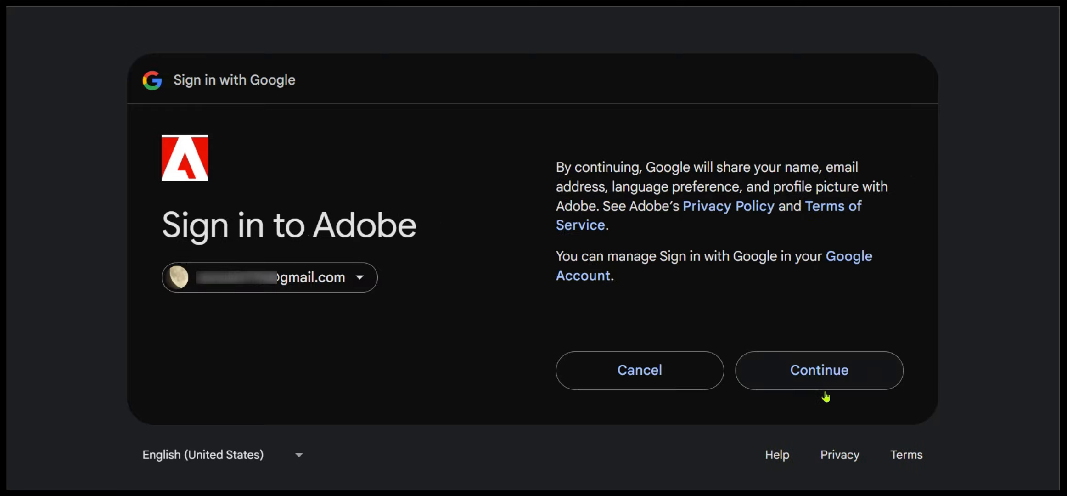
left_click(824, 376)
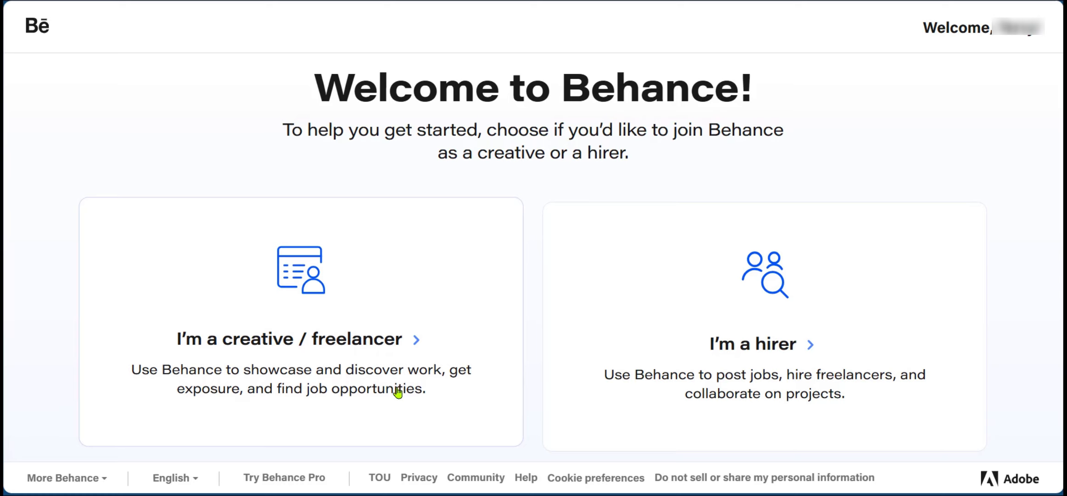
Complete the onboarding as a creative / freelancer with the Photography topic and the free plan
left_click(303, 296)
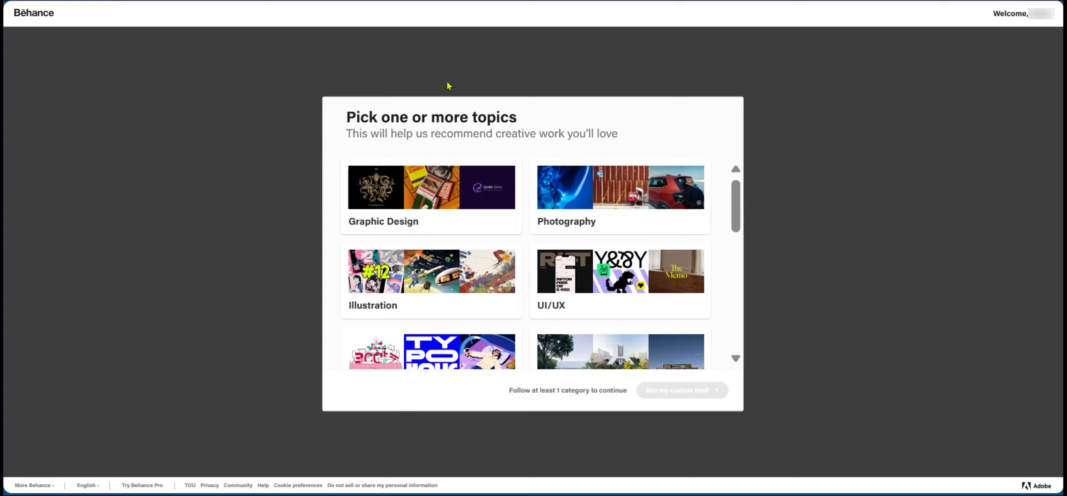
left_click(597, 198)
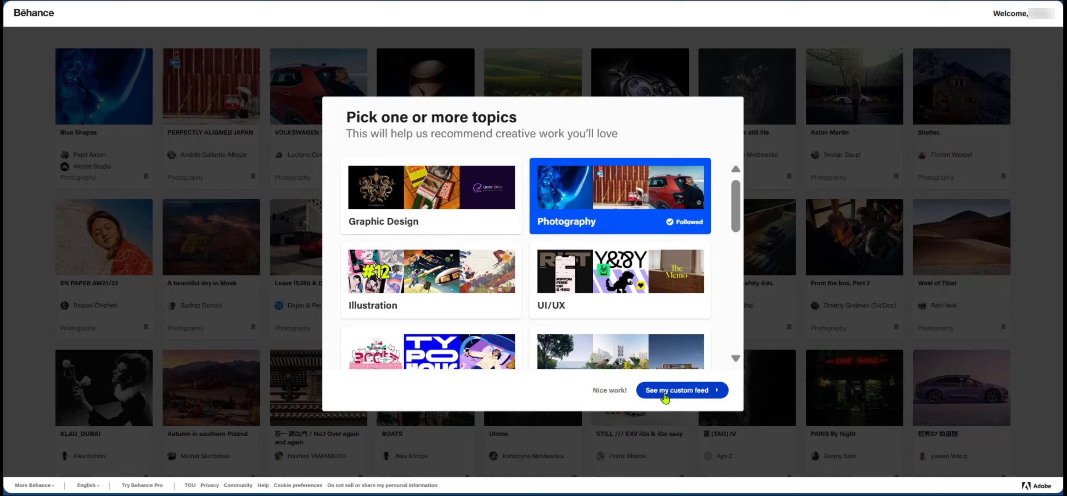
left_click(680, 394)
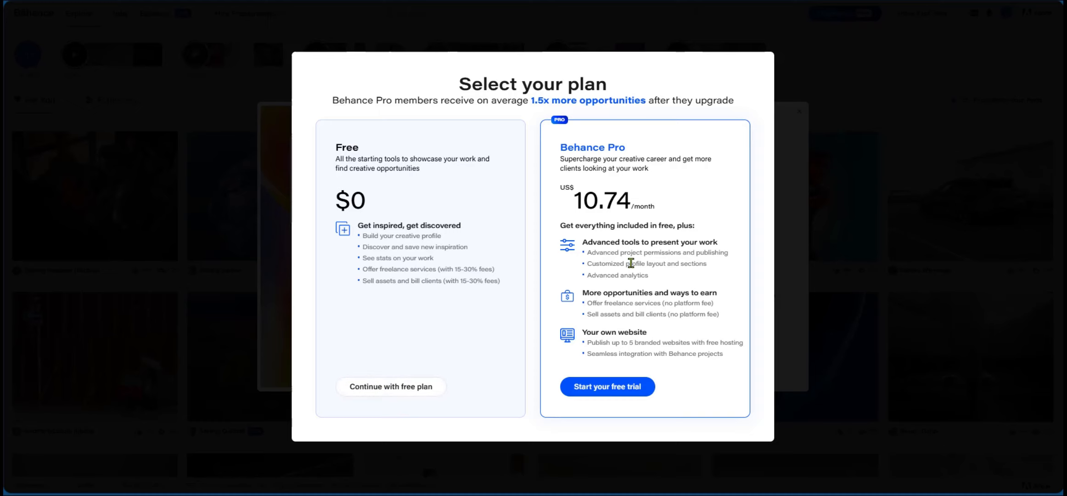
left_click(381, 393)
left_click(381, 395)
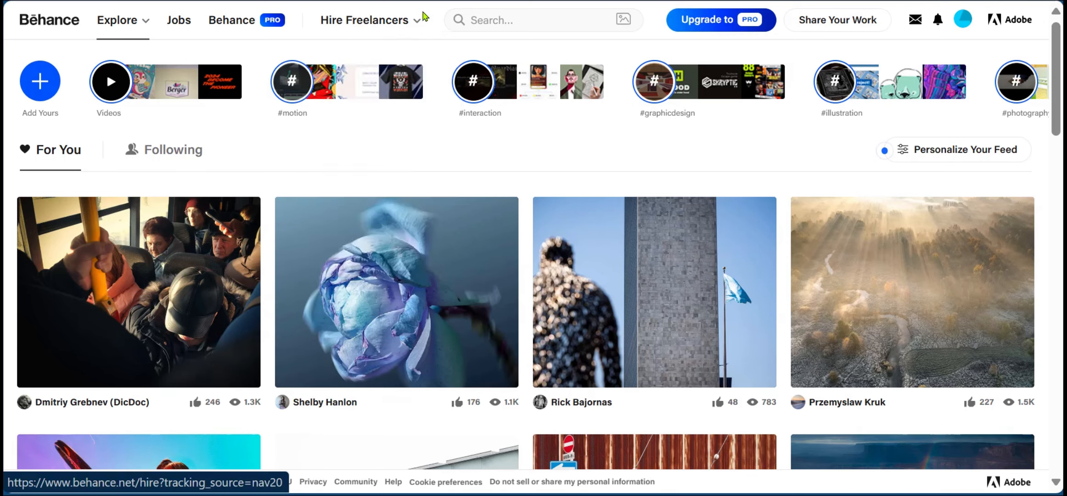
Open Find Creatives, dismiss the Looking For Opportunities notice and browse the available freelancers
mouse_move(413, 28)
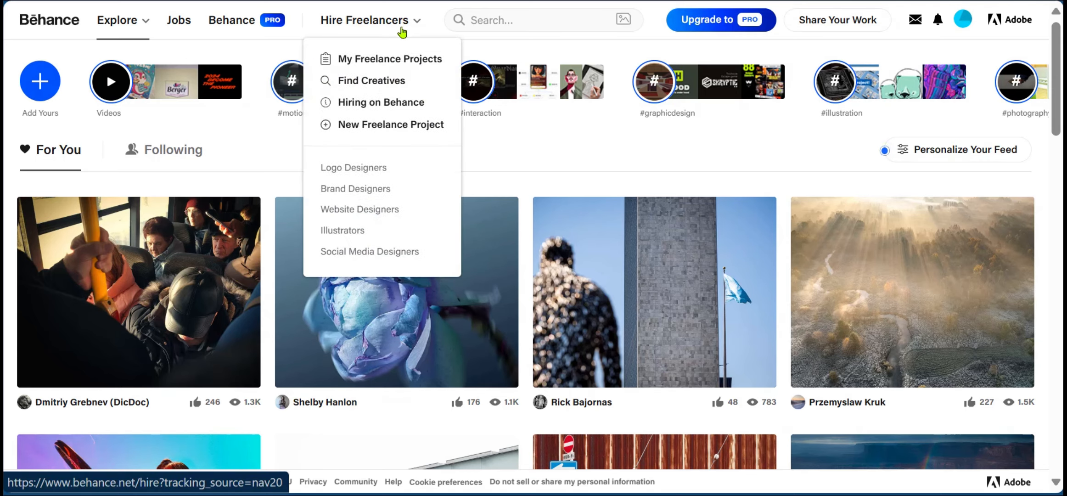
left_click(373, 82)
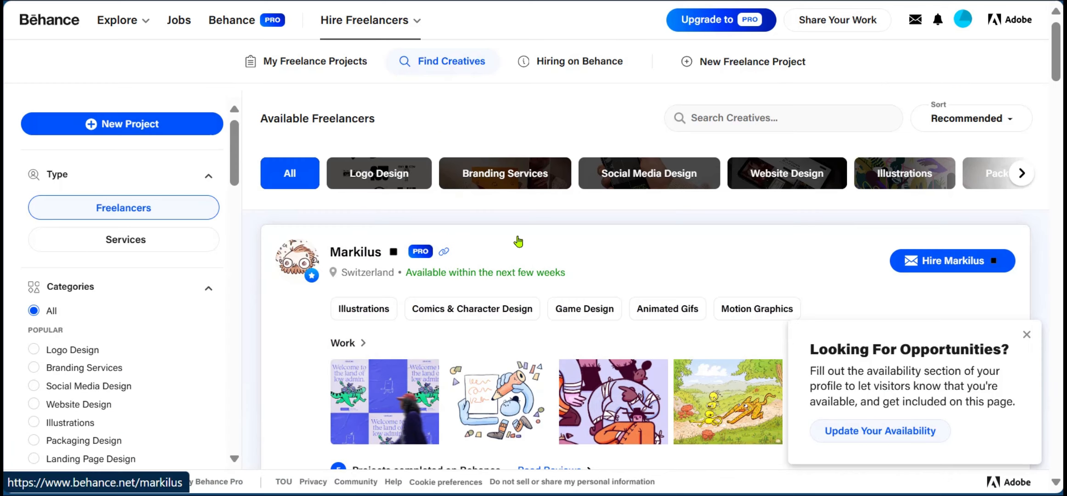
scroll(655, 300, "down", 2)
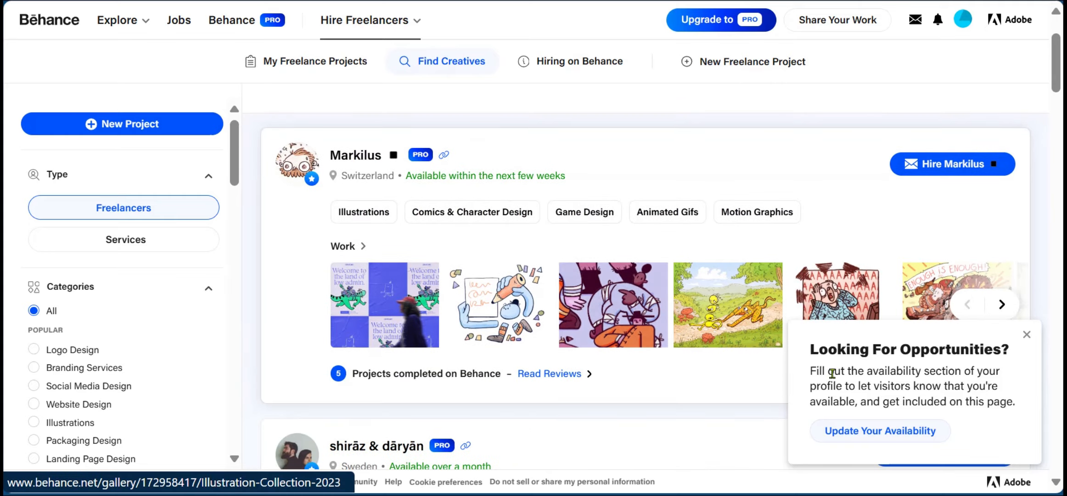
left_click(1027, 340)
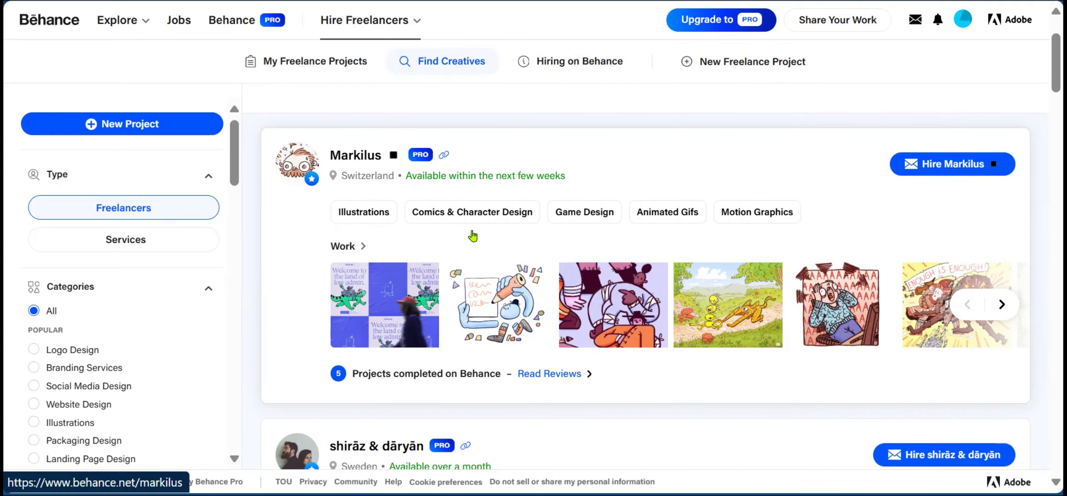
scroll(473, 236, "down", 6)
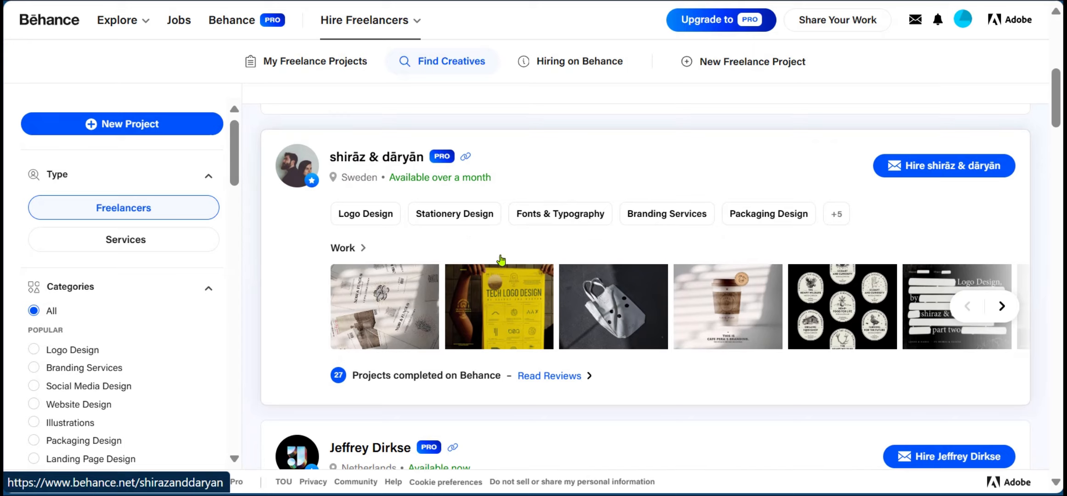
scroll(453, 262, "down", 2)
scroll(454, 267, "down", 15)
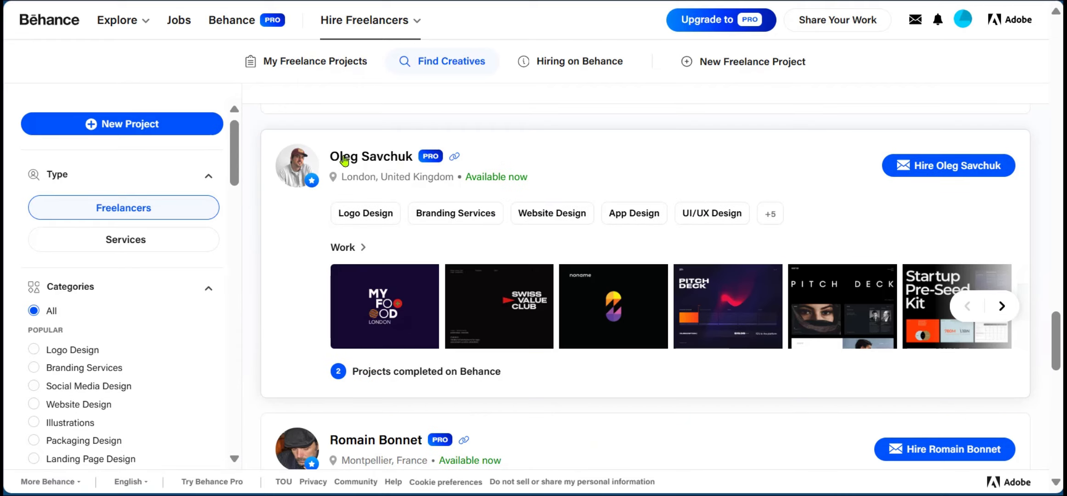
Open the profile of the featured freelancer based in London and review the services, work samples, statistics and web links
left_click(297, 262)
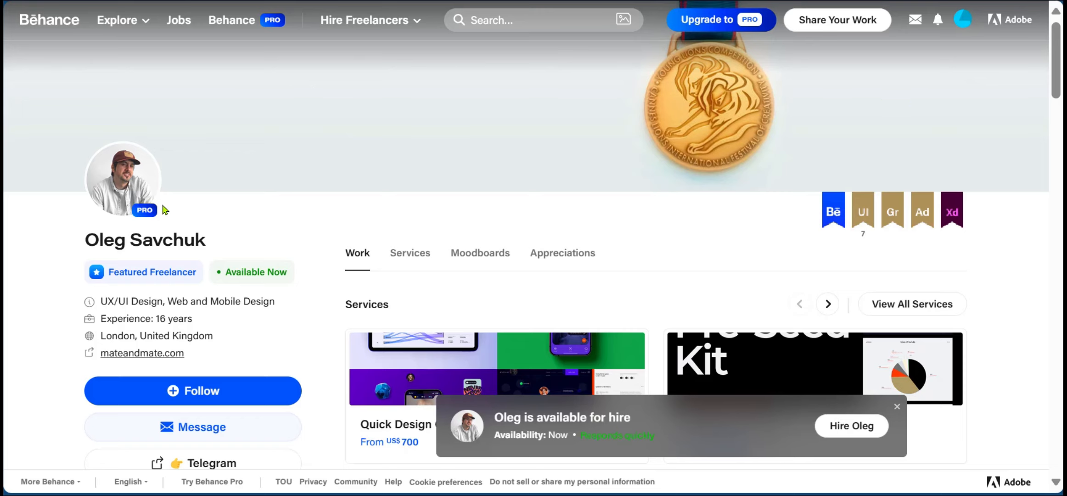
scroll(207, 294, "down", 2)
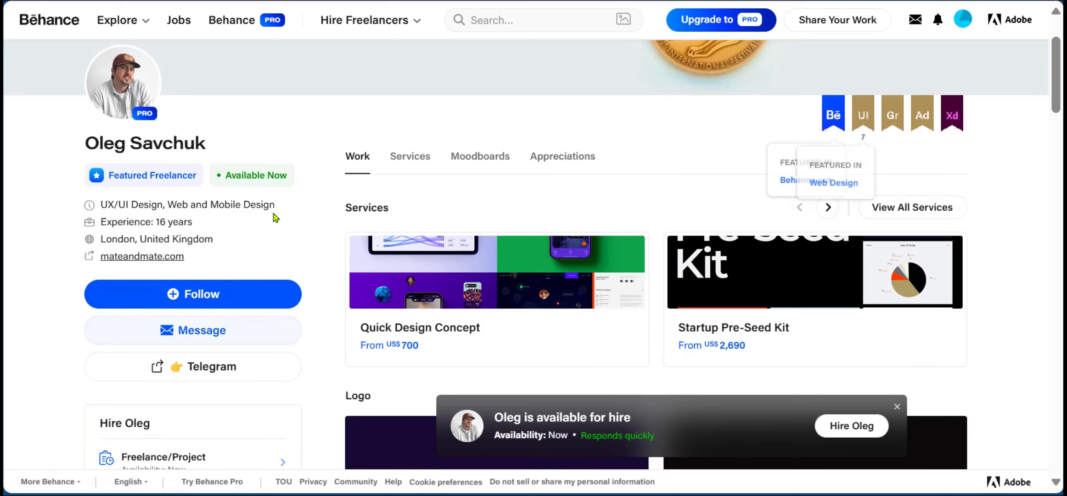
scroll(332, 358, "up", 2)
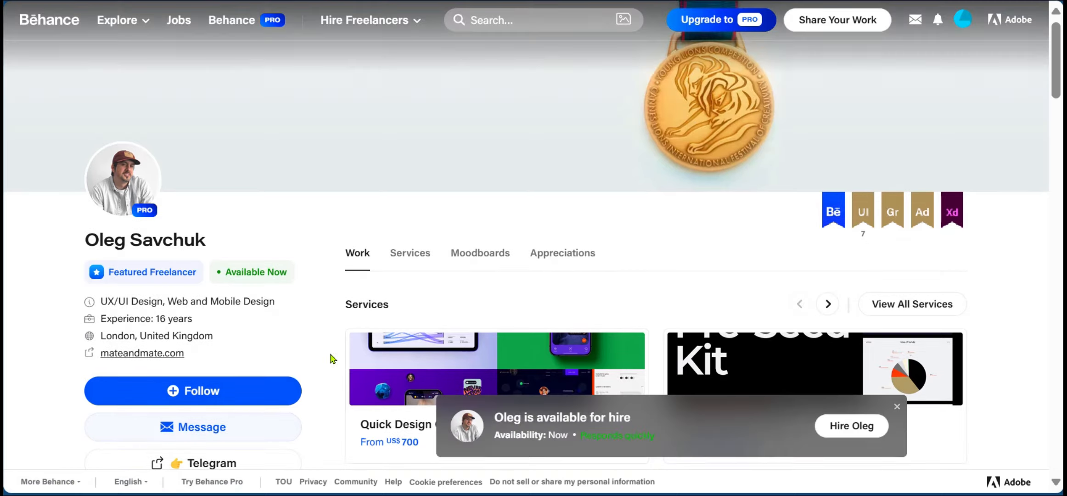
scroll(333, 358, "down", 10)
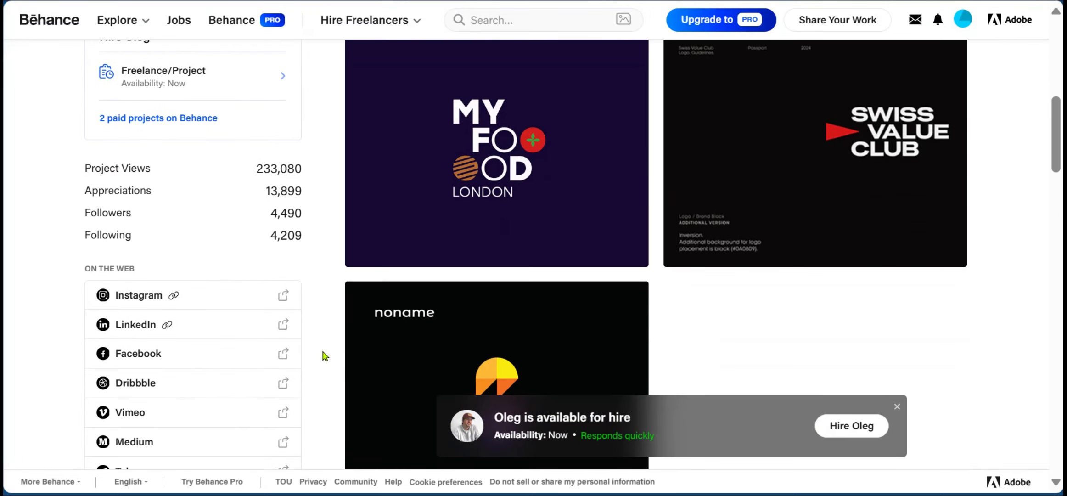
scroll(325, 356, "down", 2)
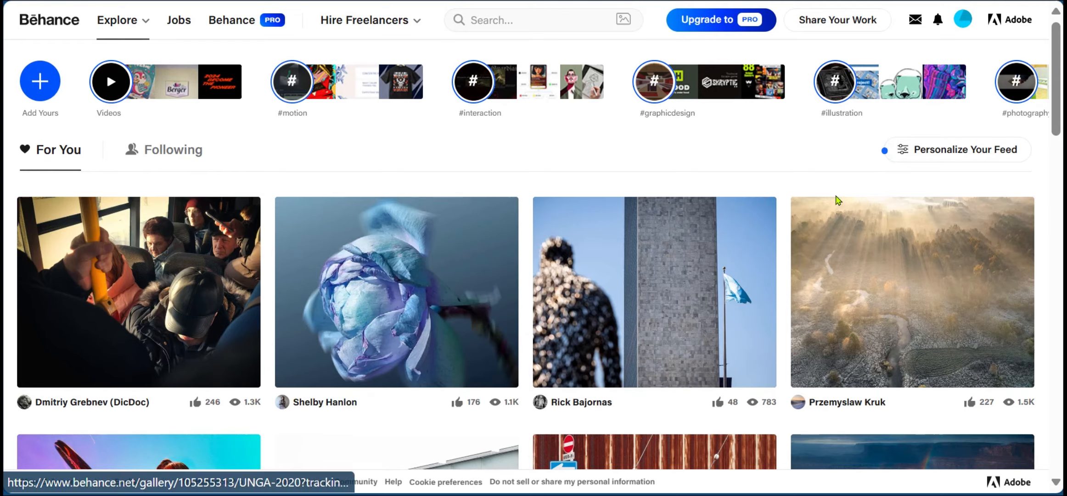
Start a new project to share and review the editor's content, asset, saving and advanced project settings
left_click(829, 28)
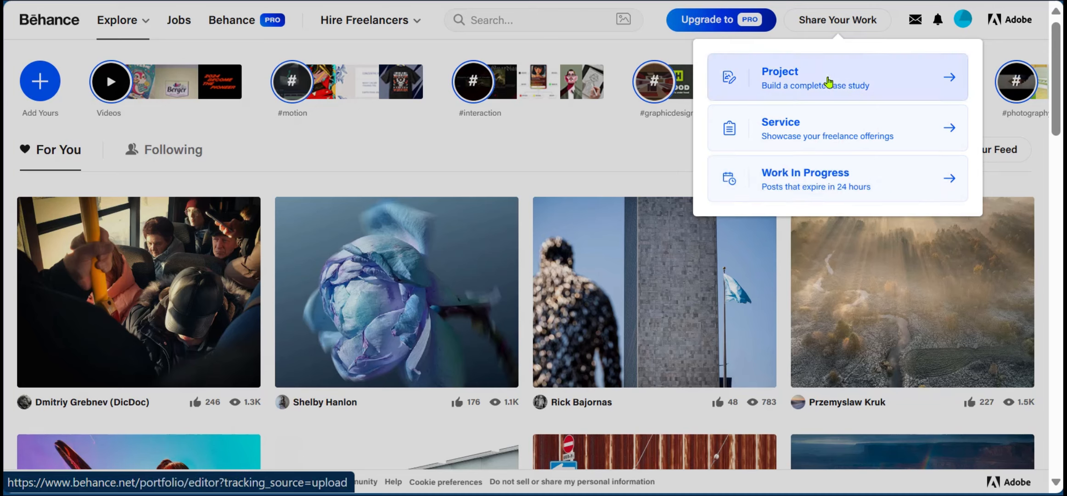
left_click(772, 95)
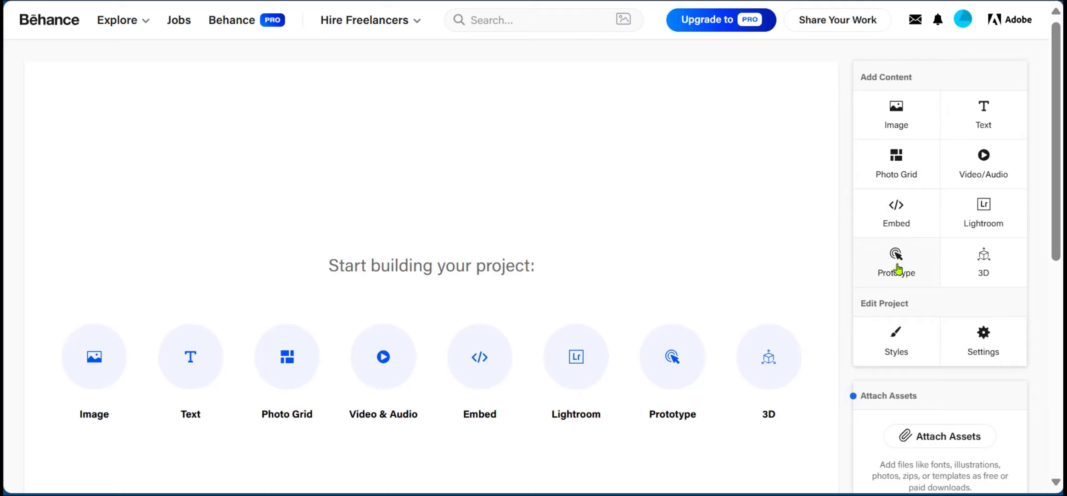
scroll(898, 267, "down", 4)
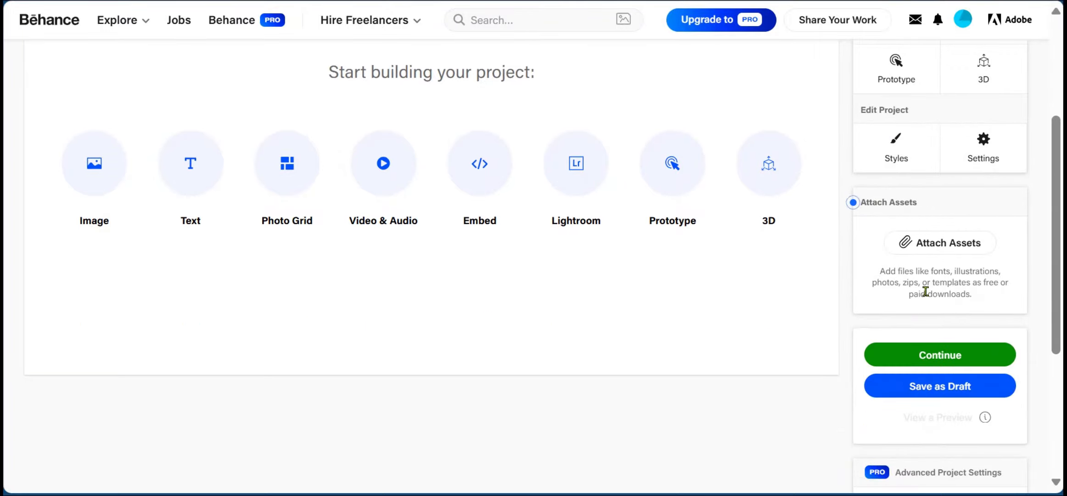
scroll(891, 188, "down", 4)
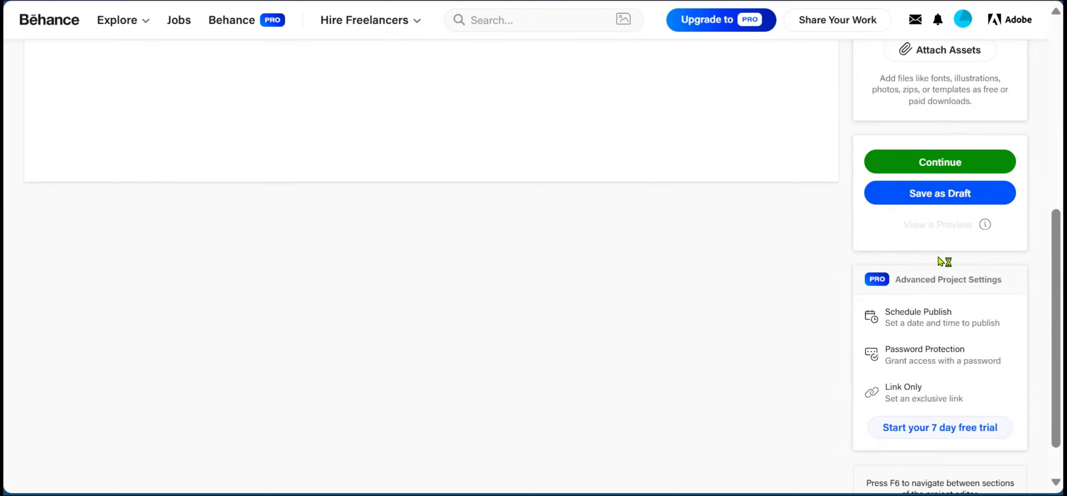
scroll(686, 221, "up", 4)
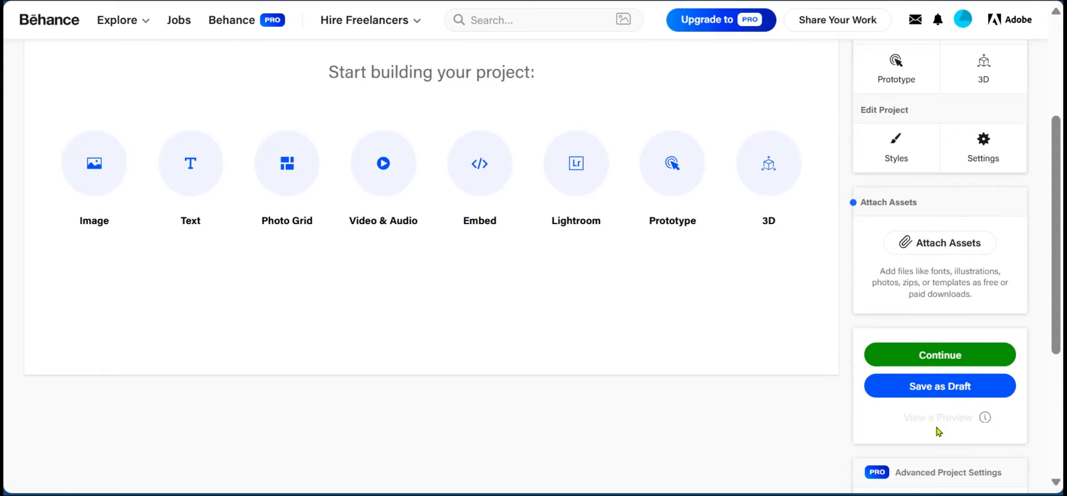
scroll(898, 393, "down", 4)
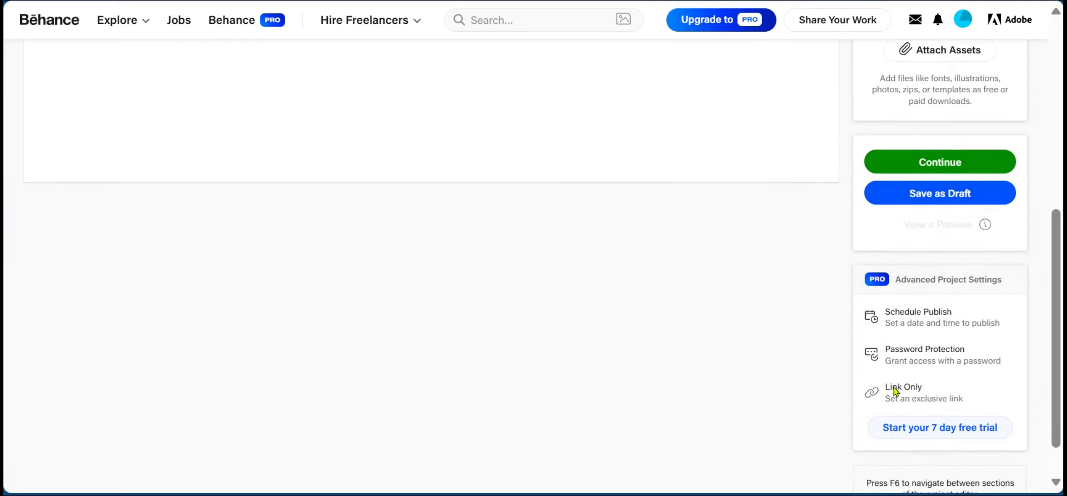
scroll(895, 391, "up", 8)
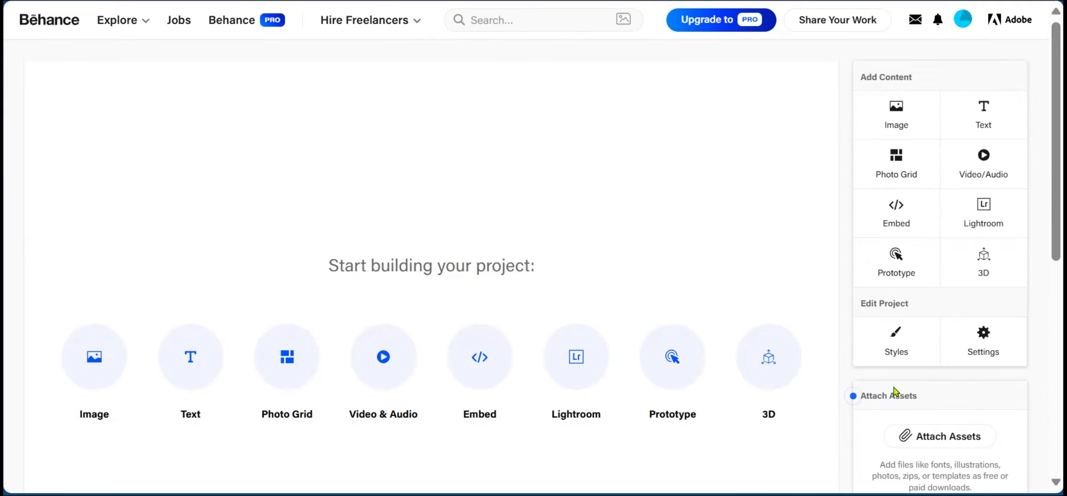
Add a photo grid to the project with the images 1.jpg, 2.jpg, 3.jpg, 4 (2).jpg and 5.jpg
left_click(296, 361)
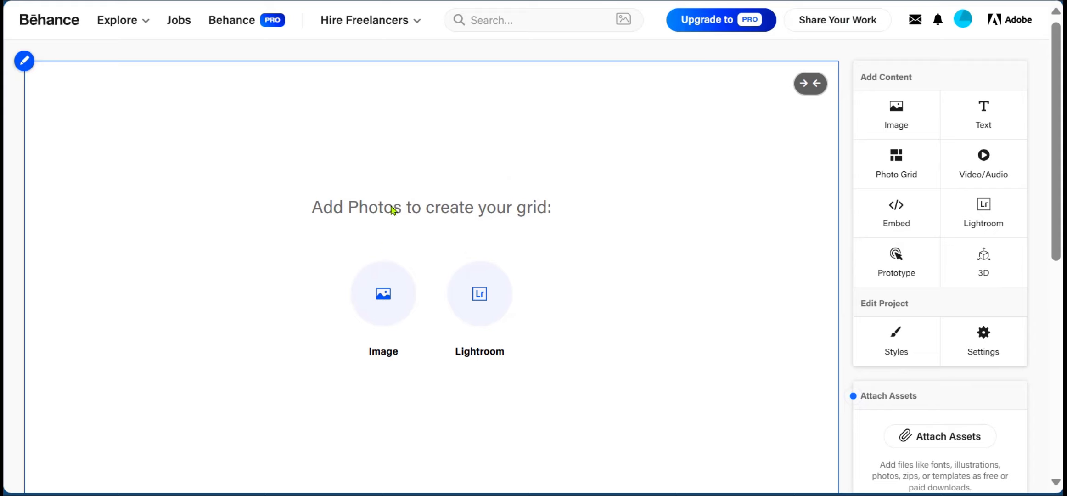
left_click(386, 294)
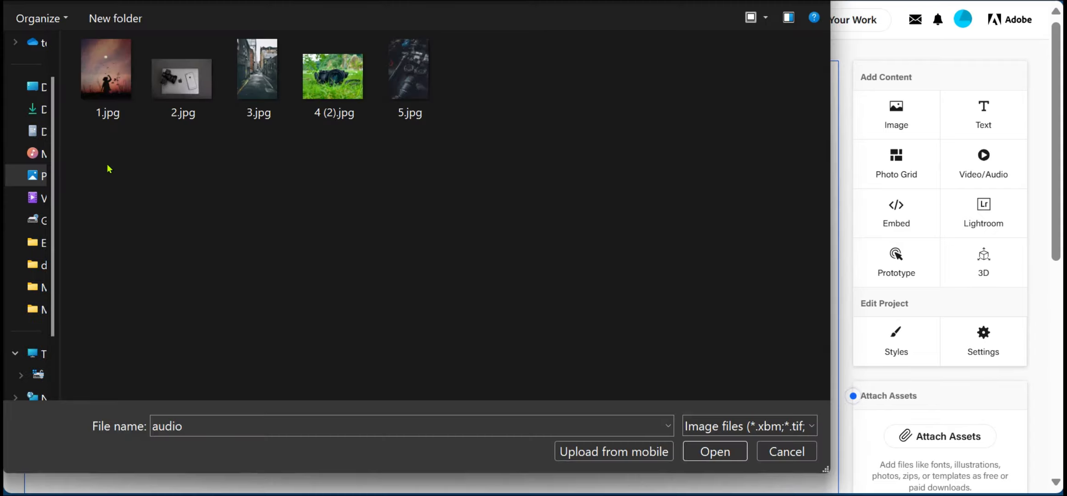
left_click_drag(105, 152, 472, 69)
left_click(727, 452)
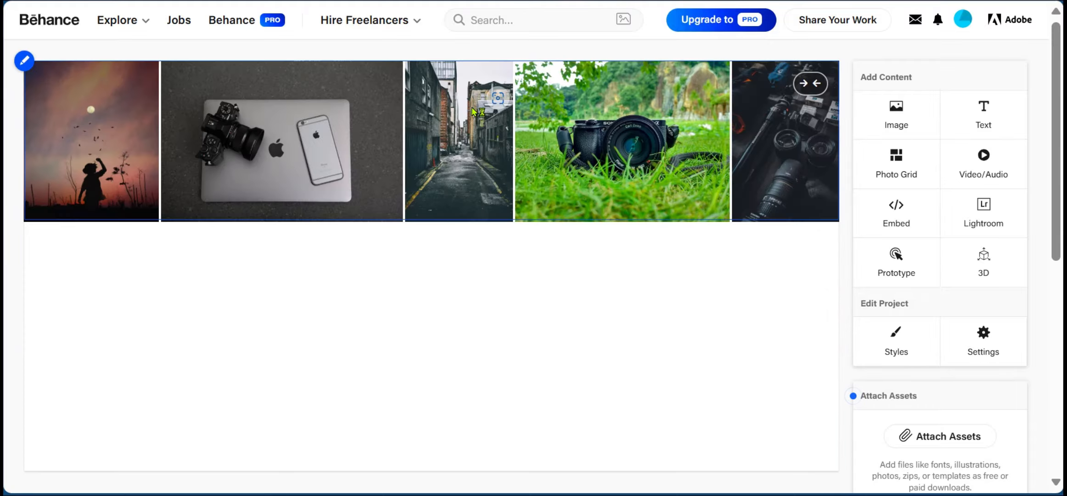
Try the photo grid with margins around it and return it to full width
left_click(809, 88)
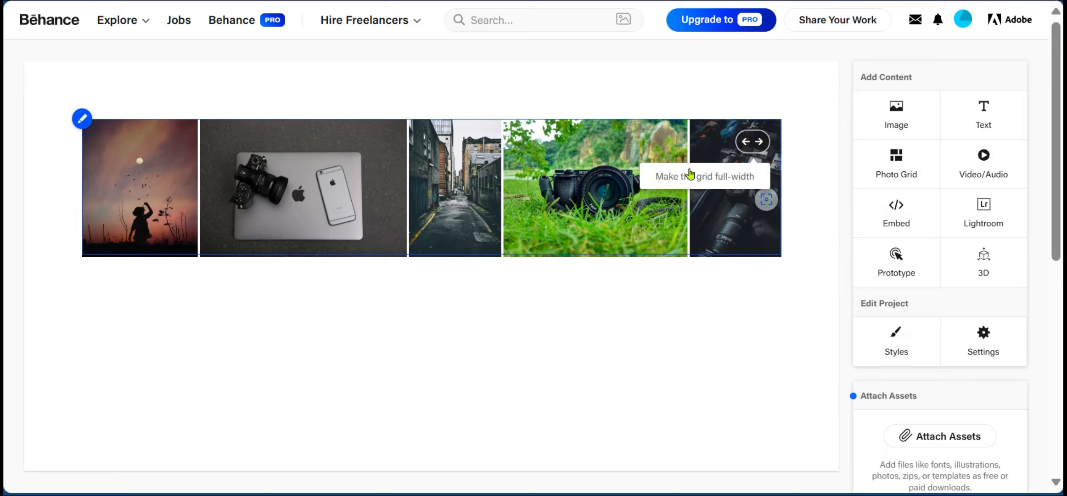
left_click(750, 143)
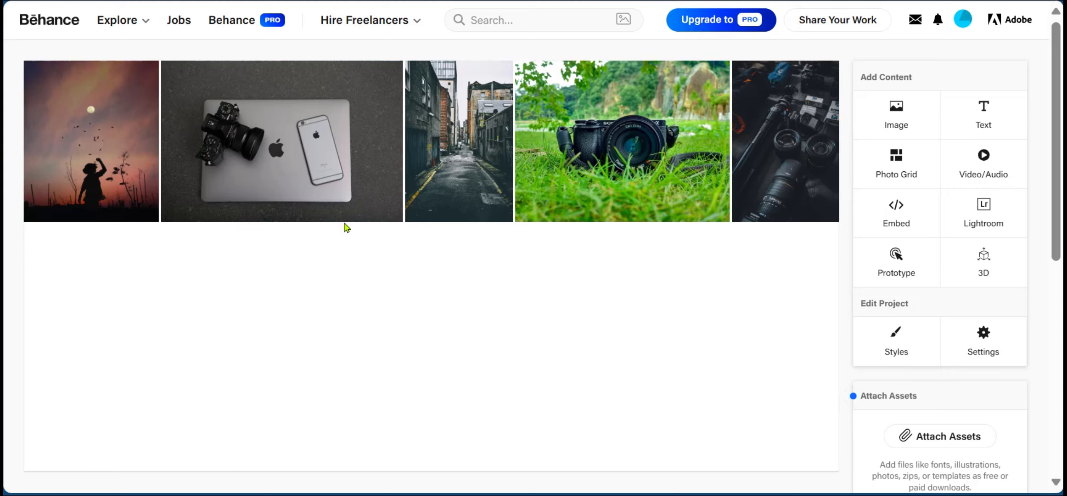
Add a text block reading "WELCOME TO OUR GALLEY" below the photo grid and set its font to Verdana
mouse_move(408, 248)
left_click(982, 117)
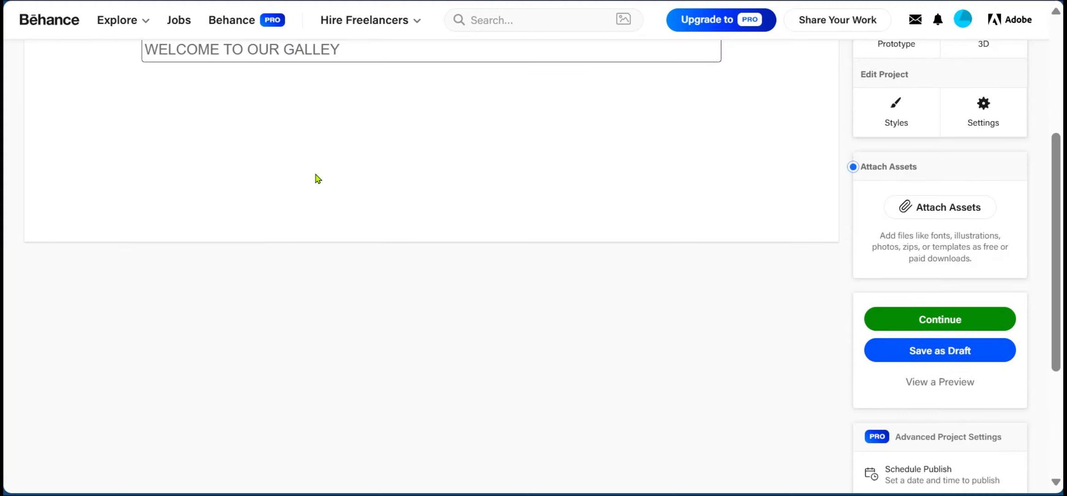
scroll(317, 177, "up", 4)
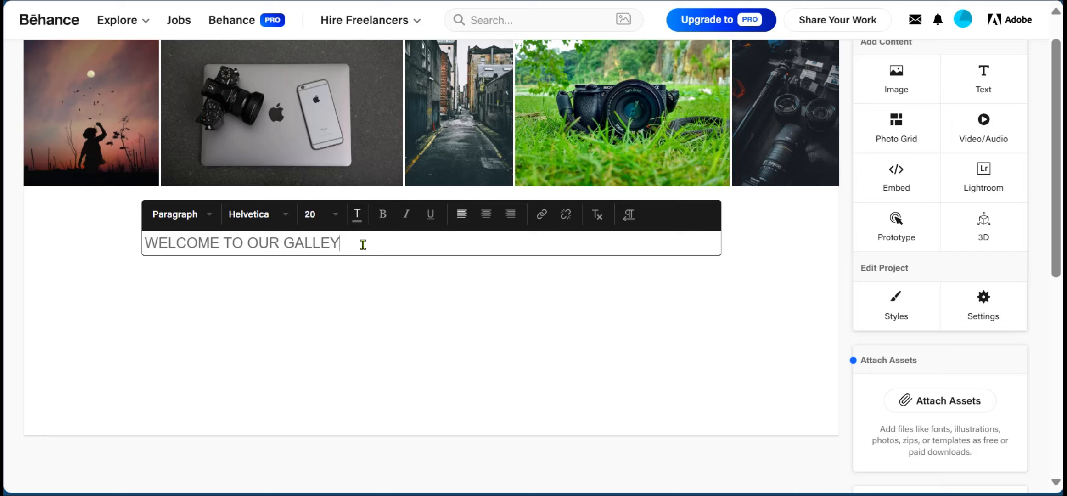
triple_click(362, 246)
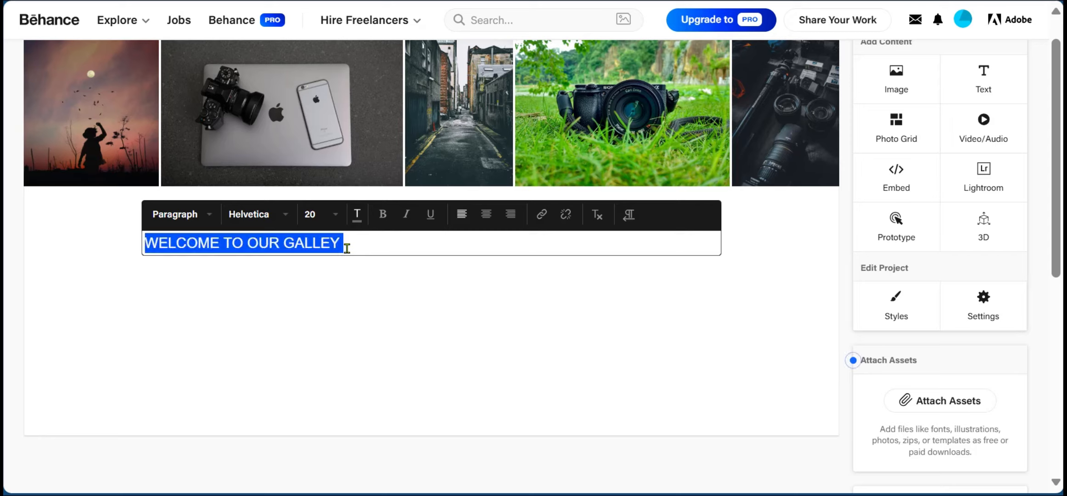
left_click(292, 215)
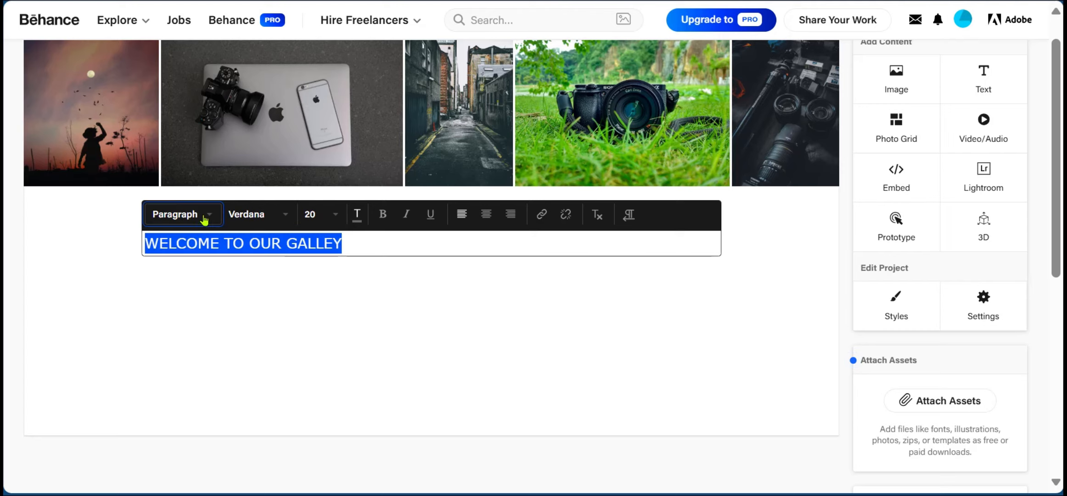
Format the "WELCOME TO OUR GALLEY" text as a Header and center it
left_click(204, 219)
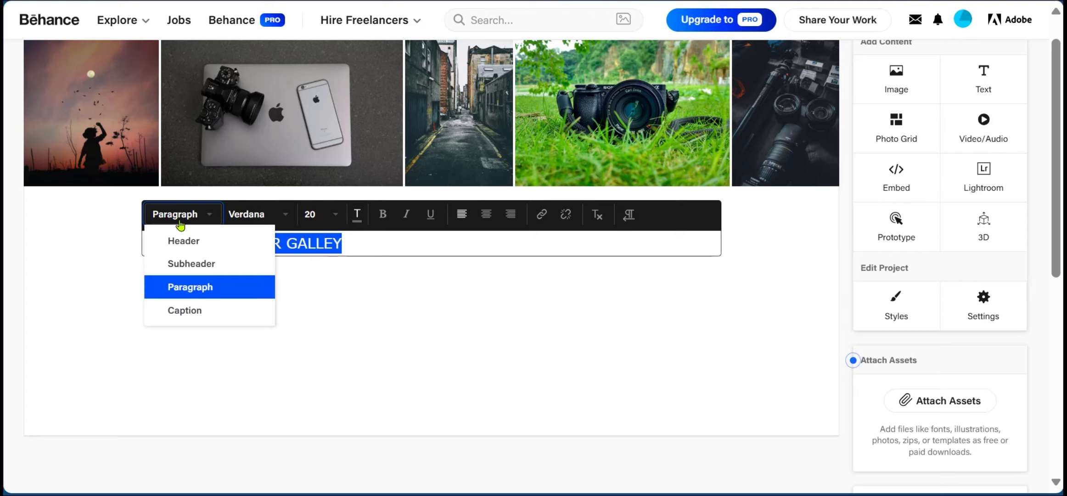
left_click(195, 243)
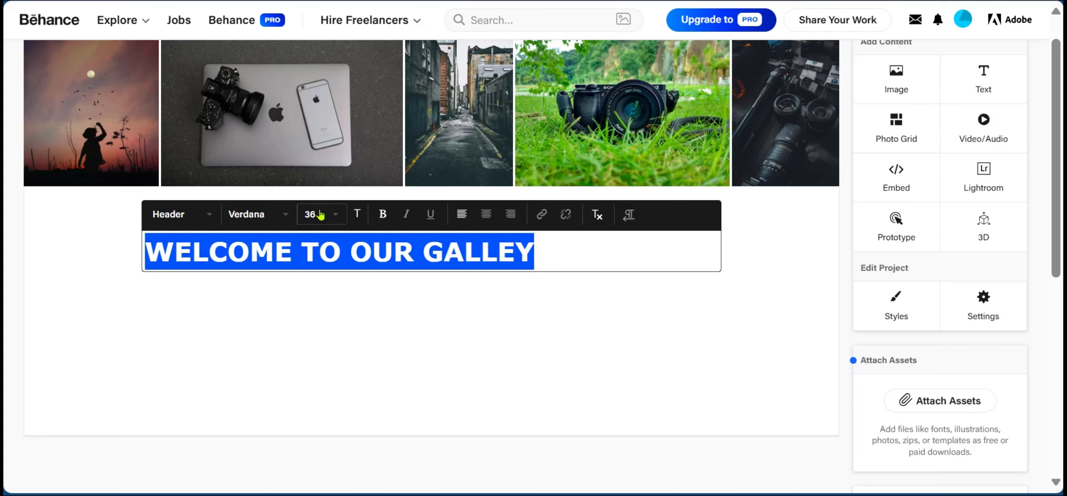
left_click(188, 214)
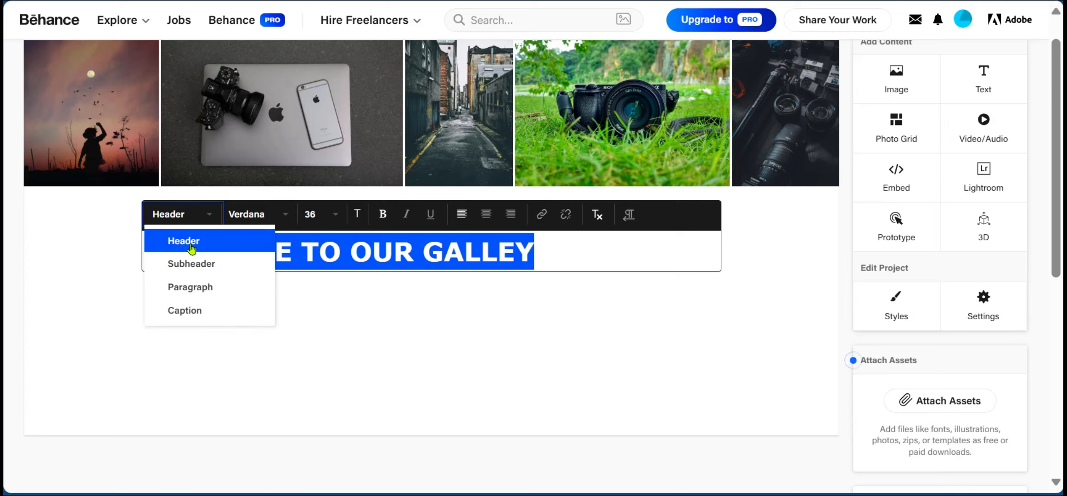
triple_click(585, 257)
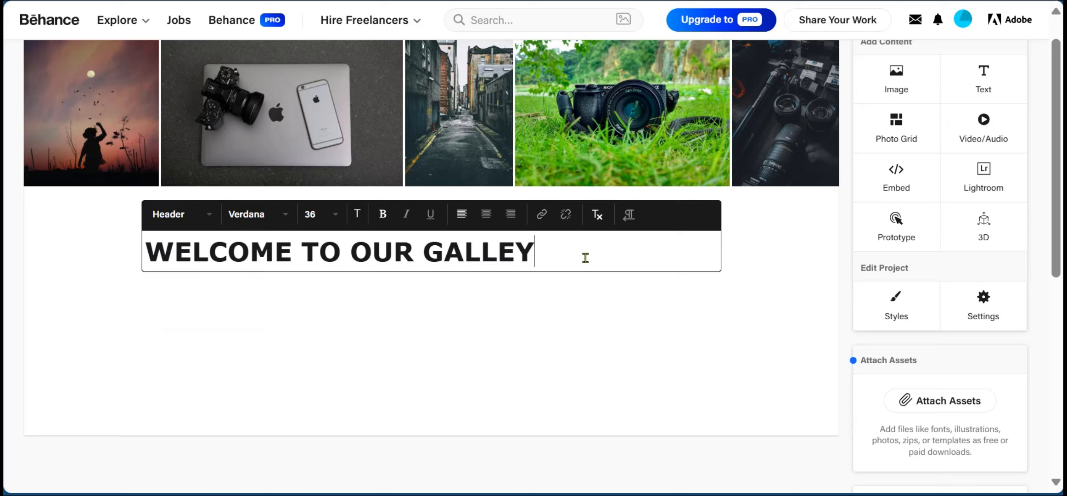
left_click(385, 215)
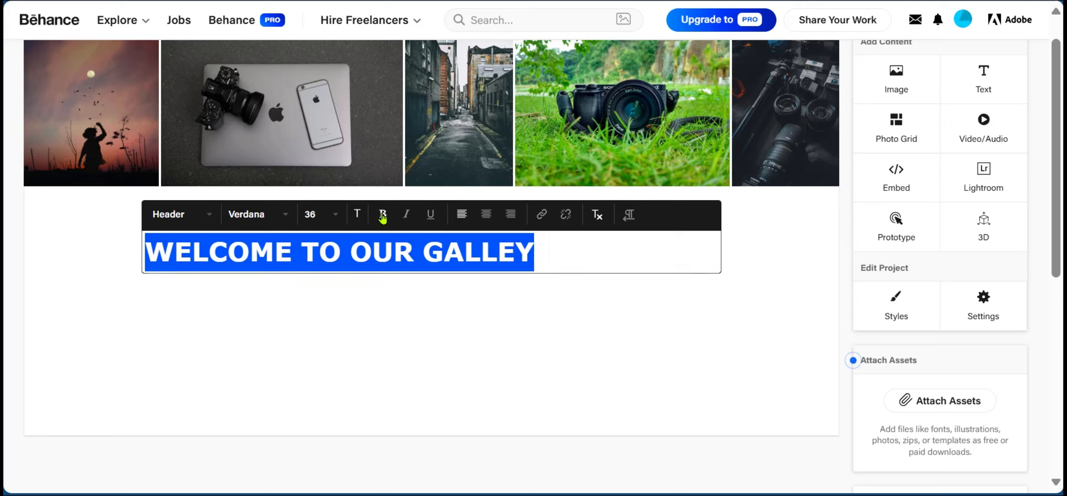
left_click(487, 217)
left_click(775, 250)
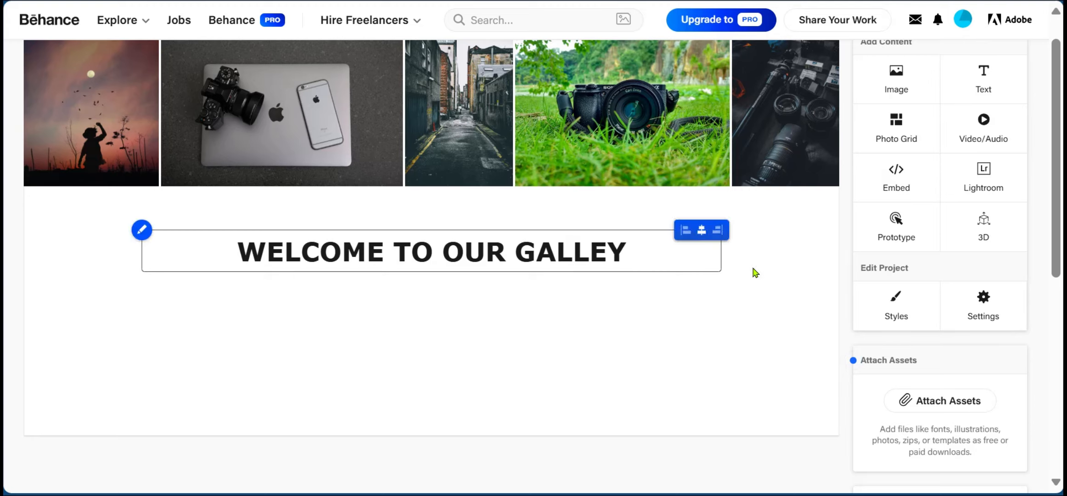
Insert the dark silhouetted camera photo as an image below the welcome heading and check how it sits
scroll(400, 261, "up", 1)
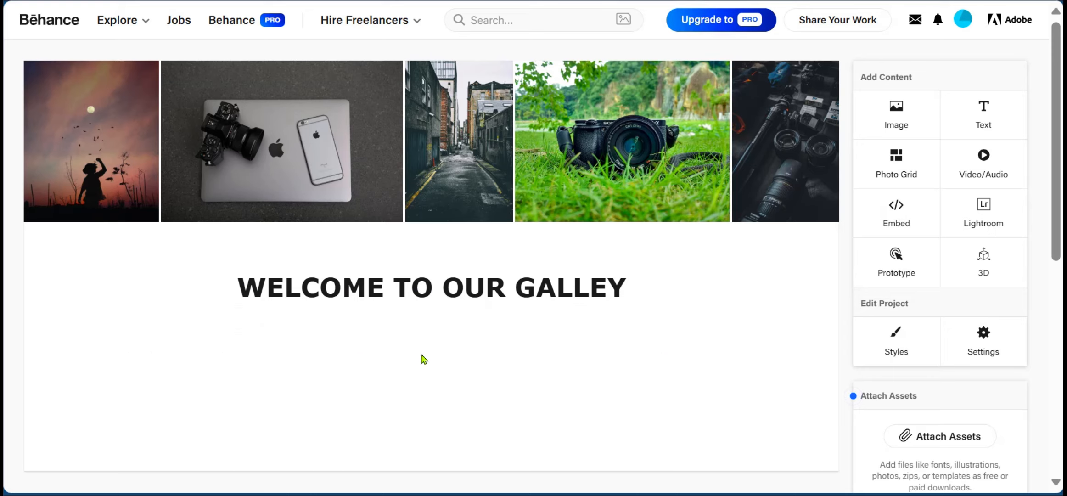
mouse_move(356, 345)
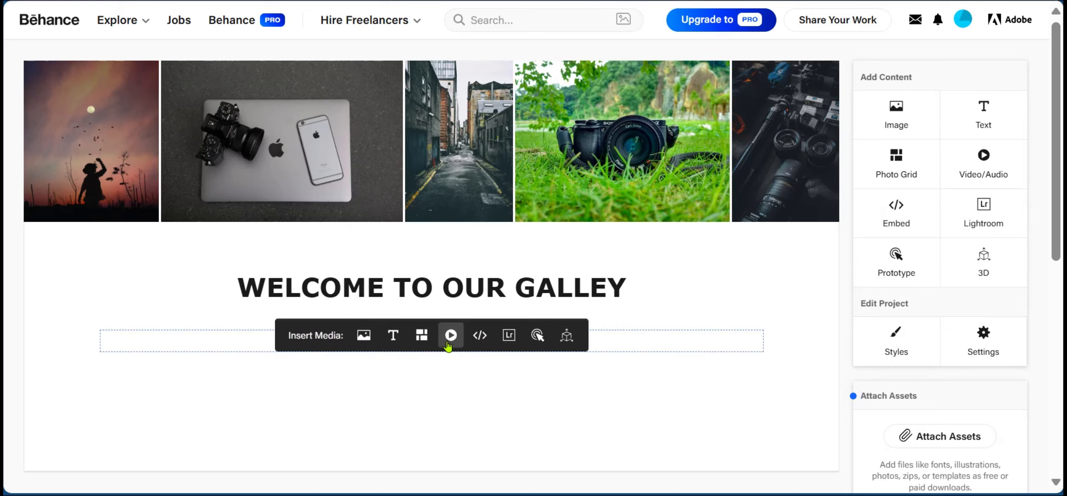
left_click(363, 335)
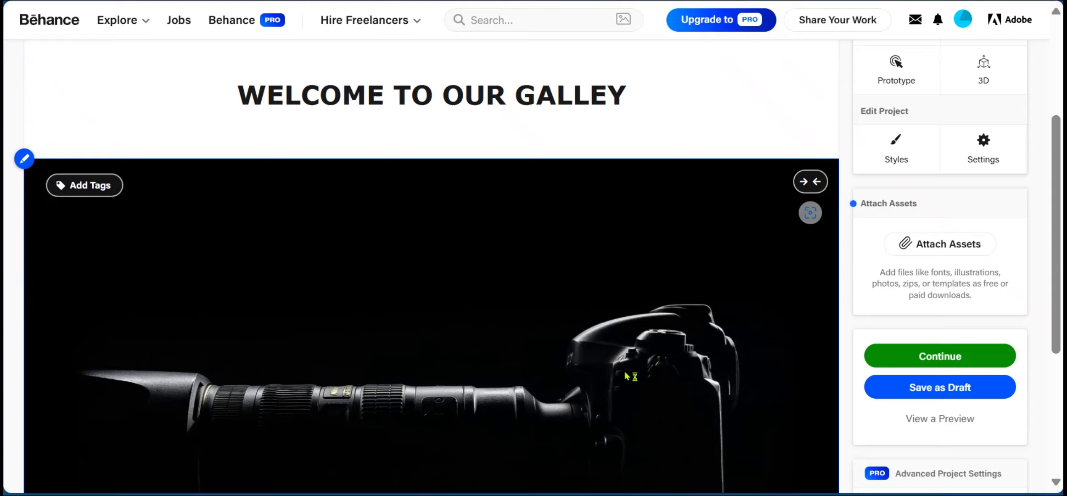
scroll(151, 211, "up", 4)
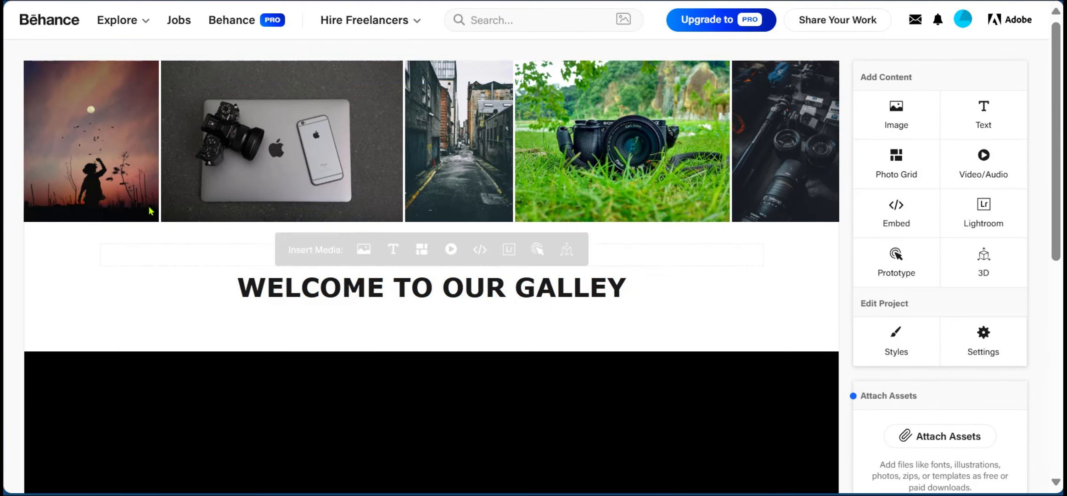
mouse_move(326, 323)
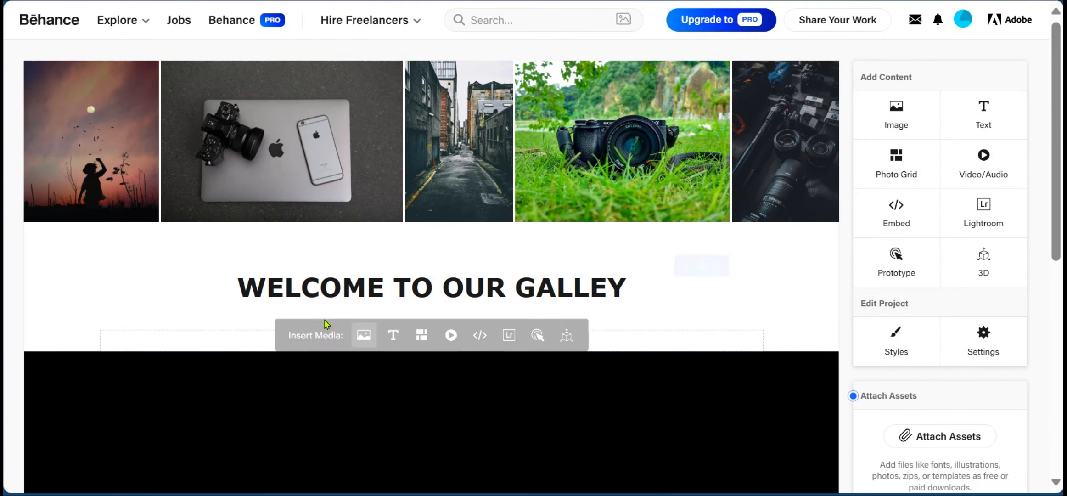
scroll(263, 236, "down", 8)
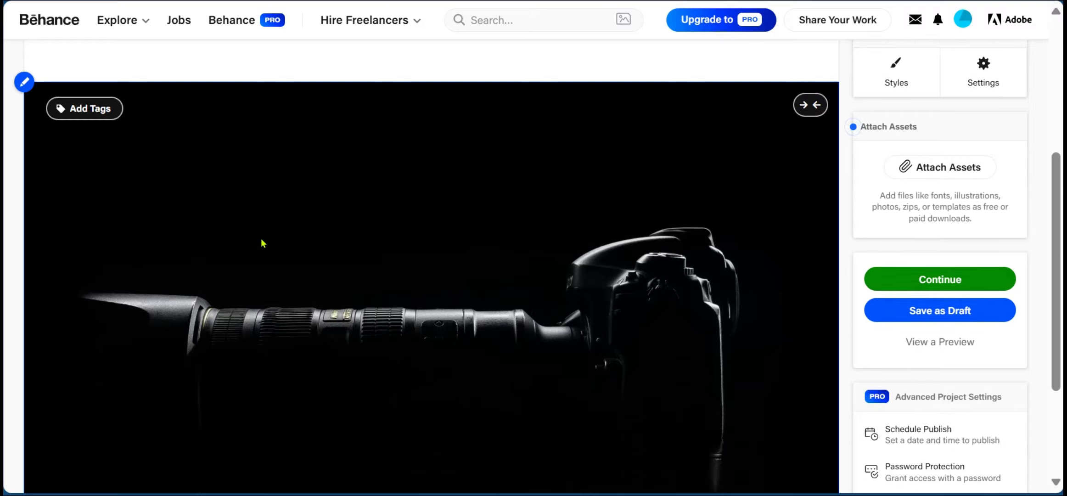
scroll(263, 238, "up", 4)
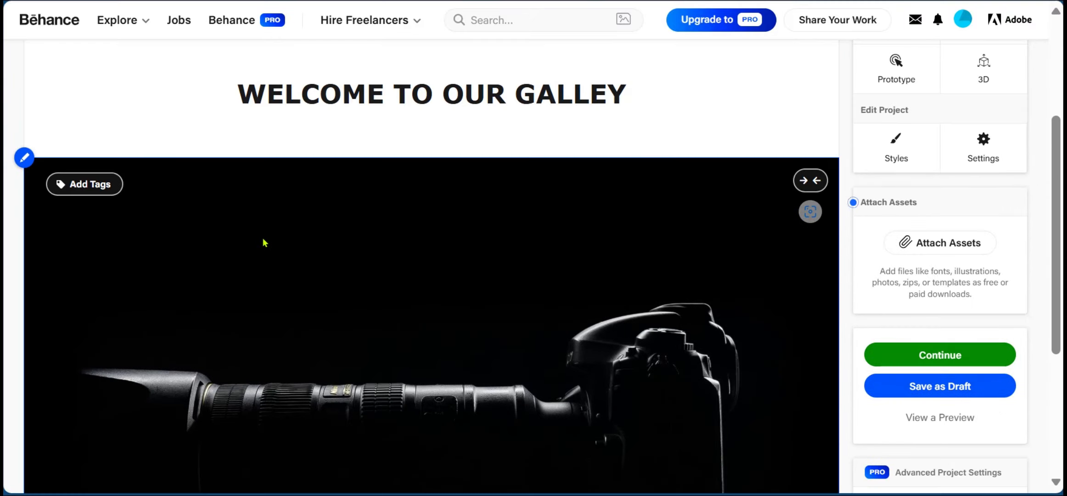
Tag the camera image with the keywords Photography and Photographer
left_click(87, 193)
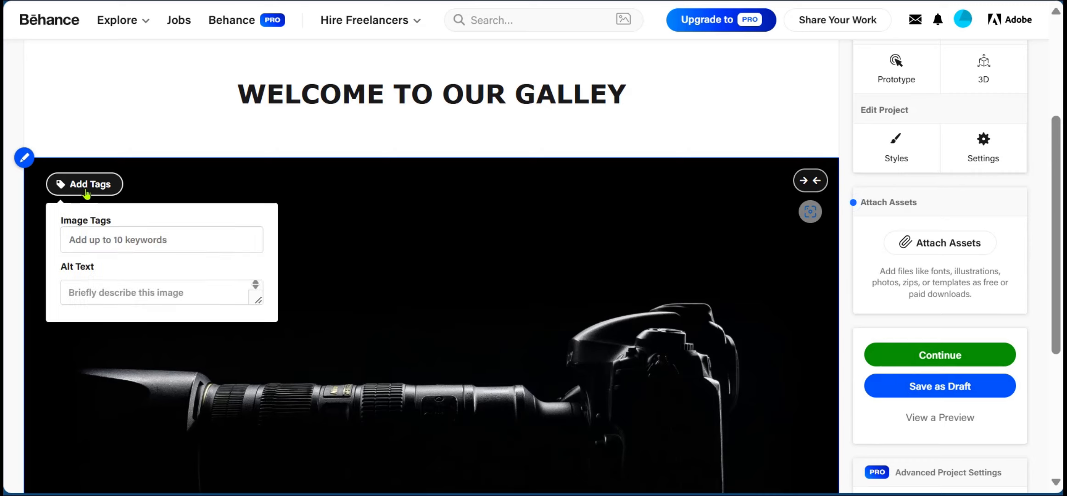
left_click(81, 239)
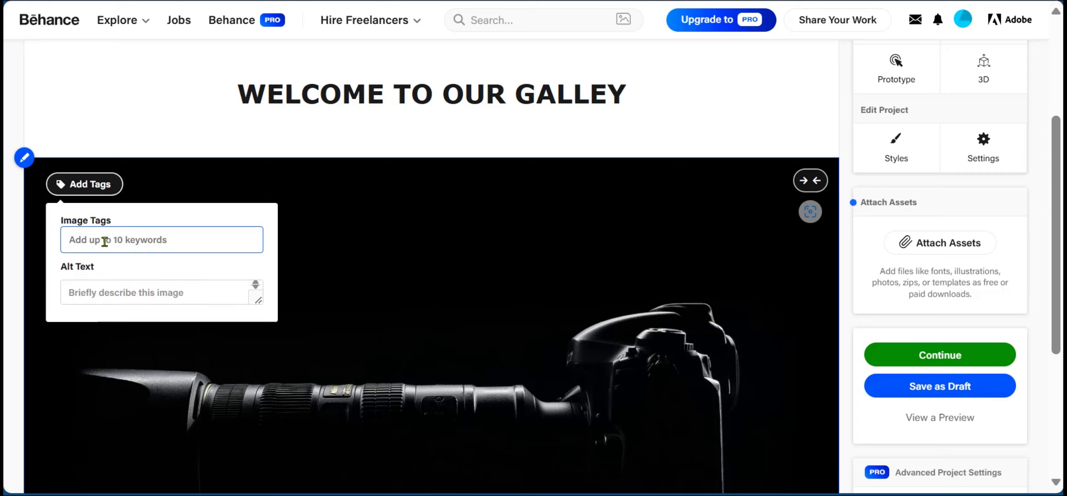
type("PHOT")
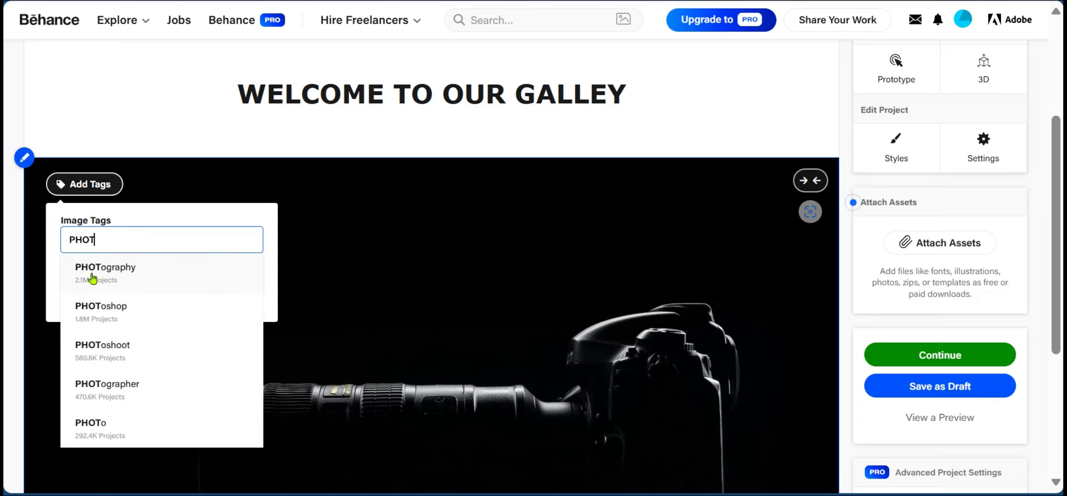
scroll(102, 386, "down", 4)
scroll(103, 386, "up", 4)
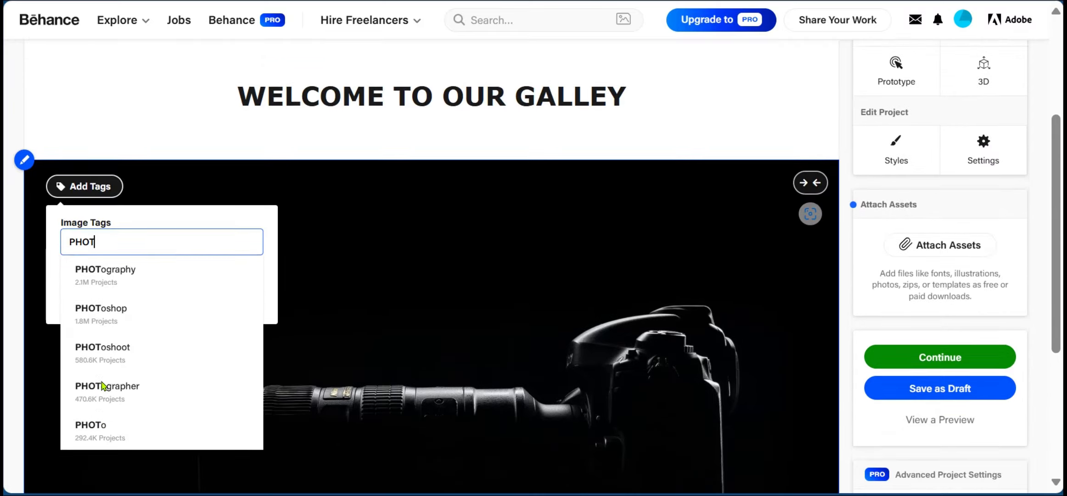
scroll(103, 377, "up", 2)
scroll(91, 358, "down", 2)
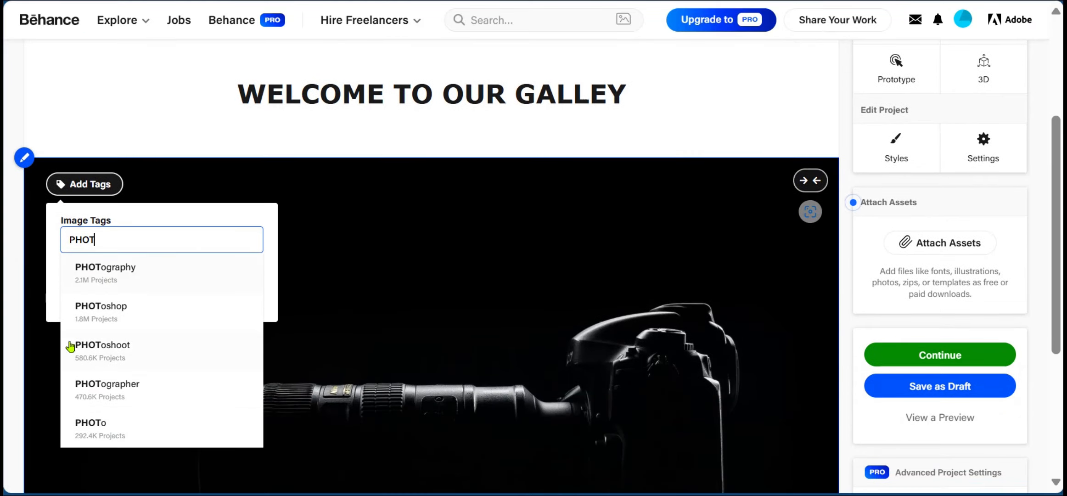
left_click(111, 280)
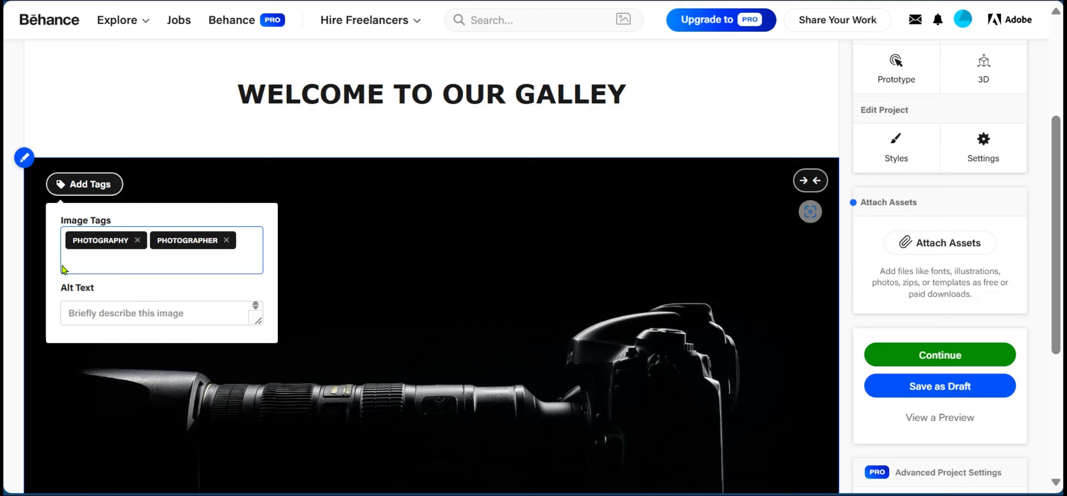
Set the camera image's alt text to "A picture of a Camera partially in Silhouette"
left_click(104, 315)
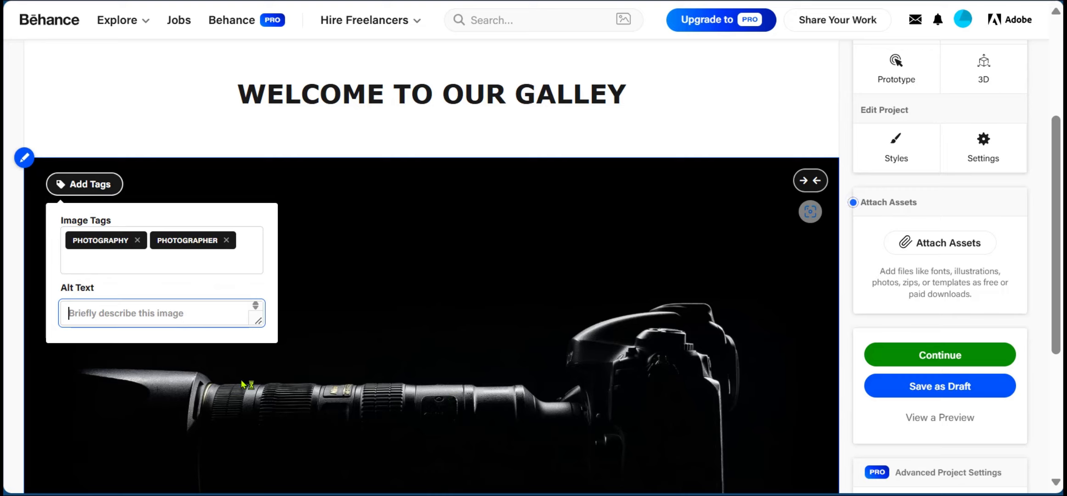
type("A picture of a Camera partially in Silhouette")
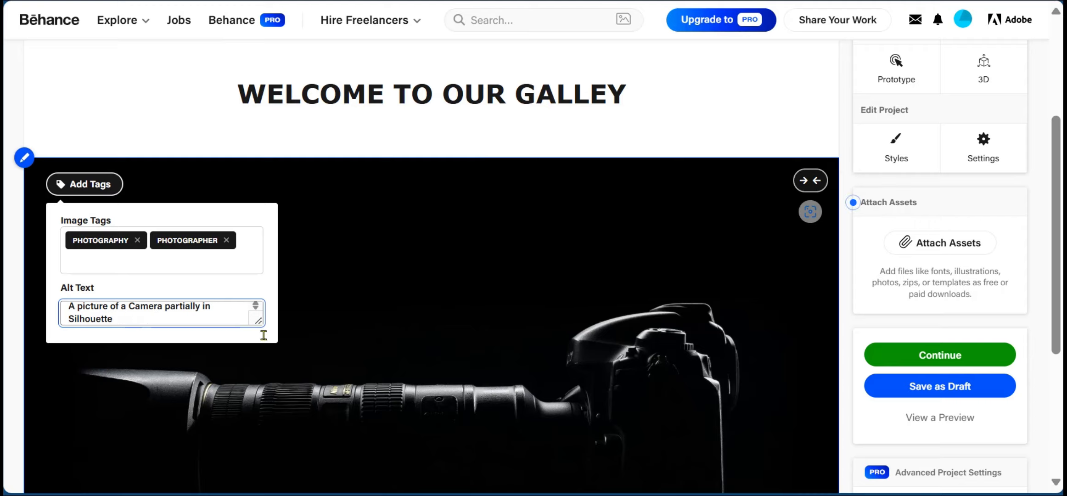
left_click(323, 303)
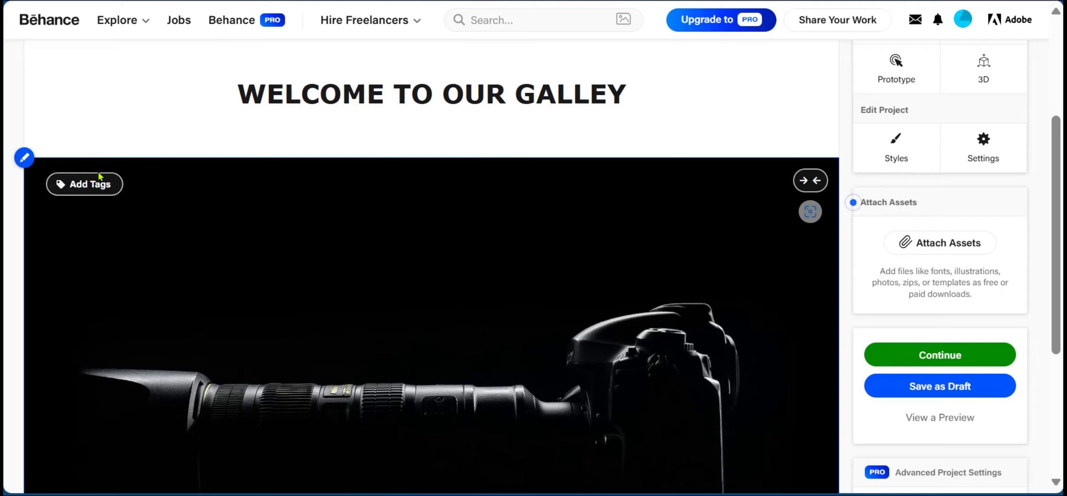
Open the project settings and title the project "Photography Showcase"
scroll(331, 448, "down", 5)
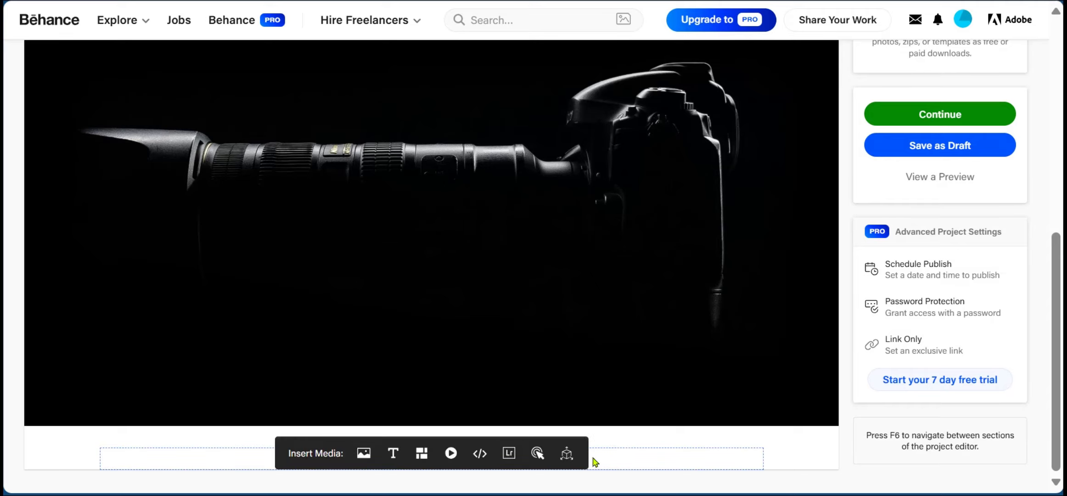
scroll(857, 224, "up", 1)
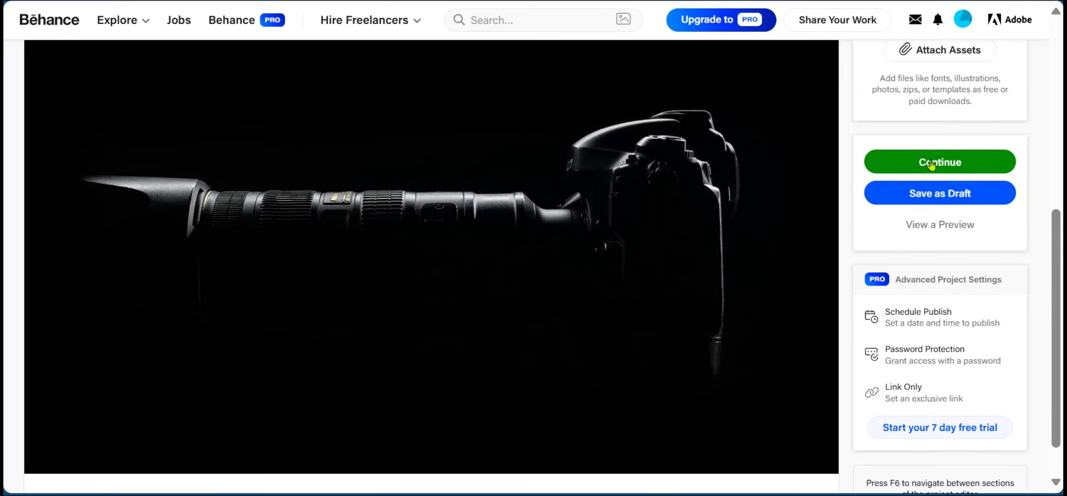
scroll(509, 281, "up", 8)
scroll(453, 203, "down", 6)
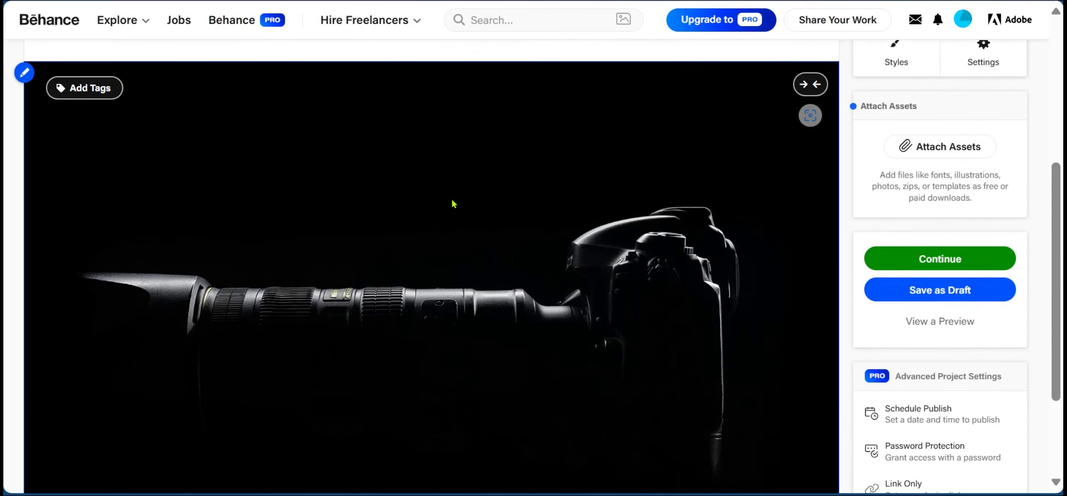
scroll(454, 203, "up", 5)
scroll(453, 203, "up", 1)
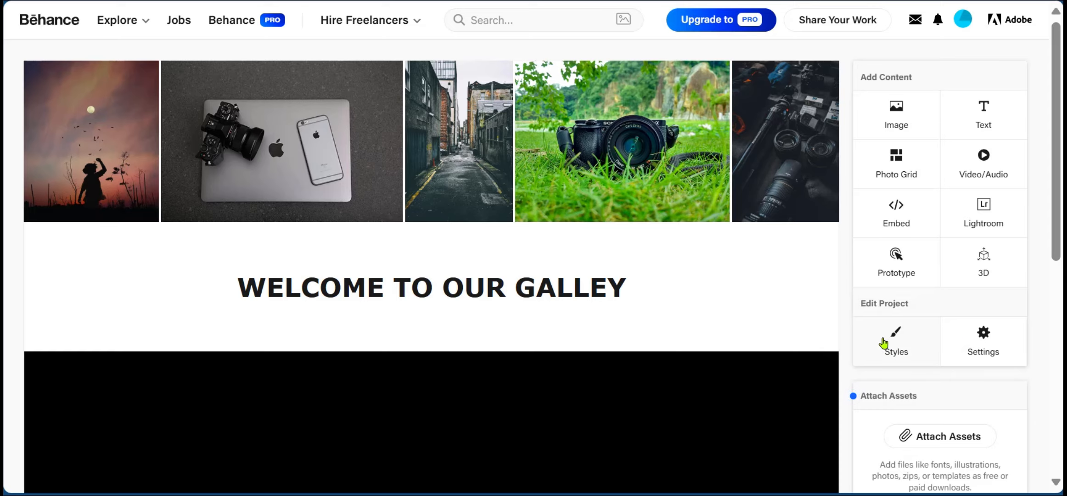
left_click(981, 350)
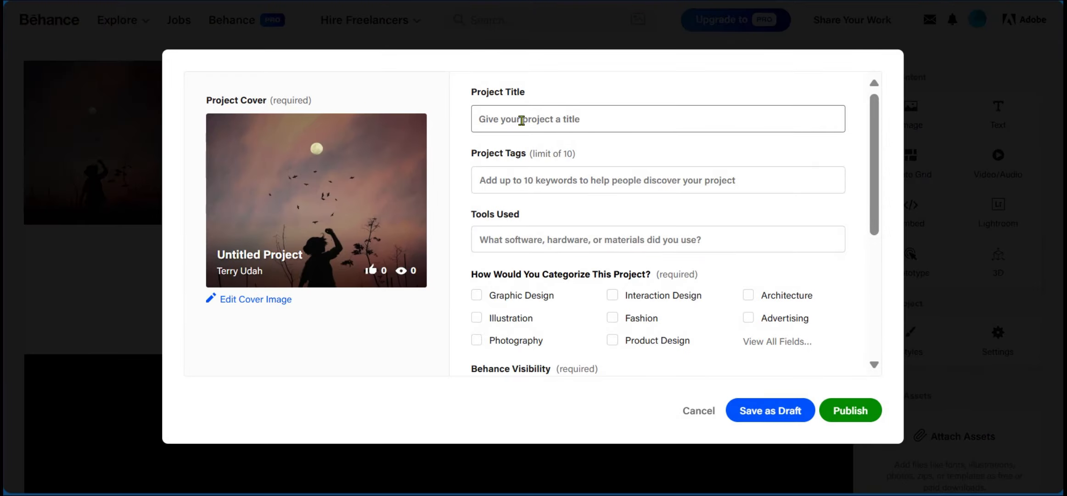
left_click(521, 120)
type("Photography Showcase")
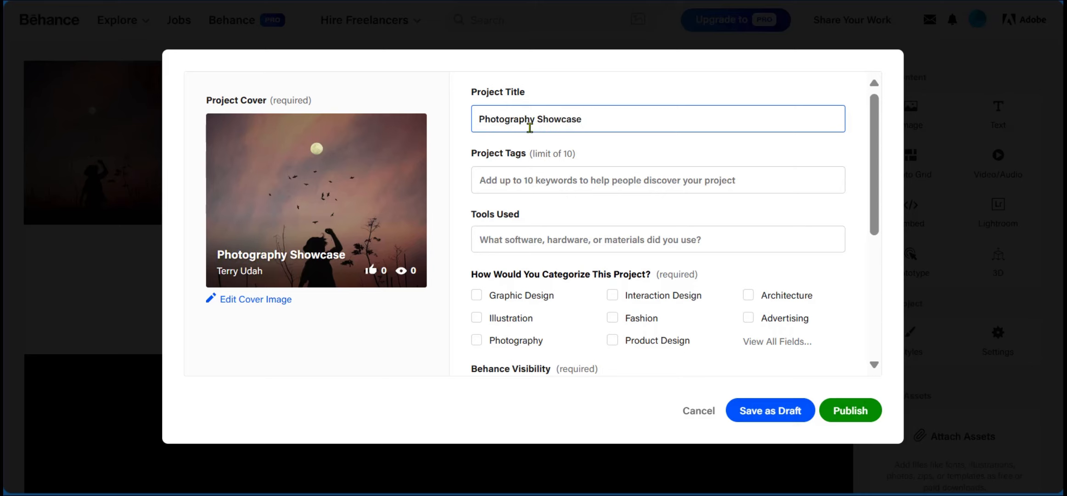
Add the project tags portrait, landscape, nature and sky
left_click(478, 179)
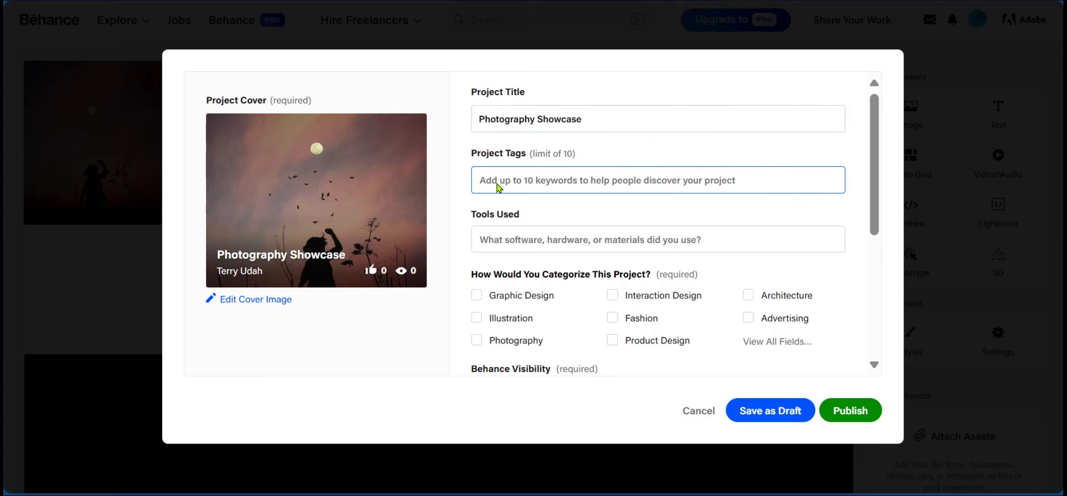
type("portrait")
key("Return")
type("land")
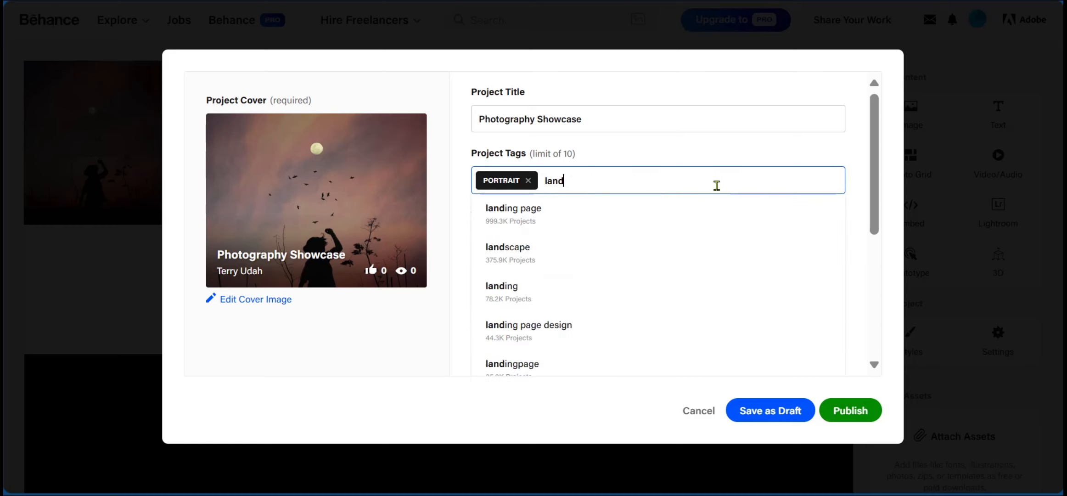
type("scape")
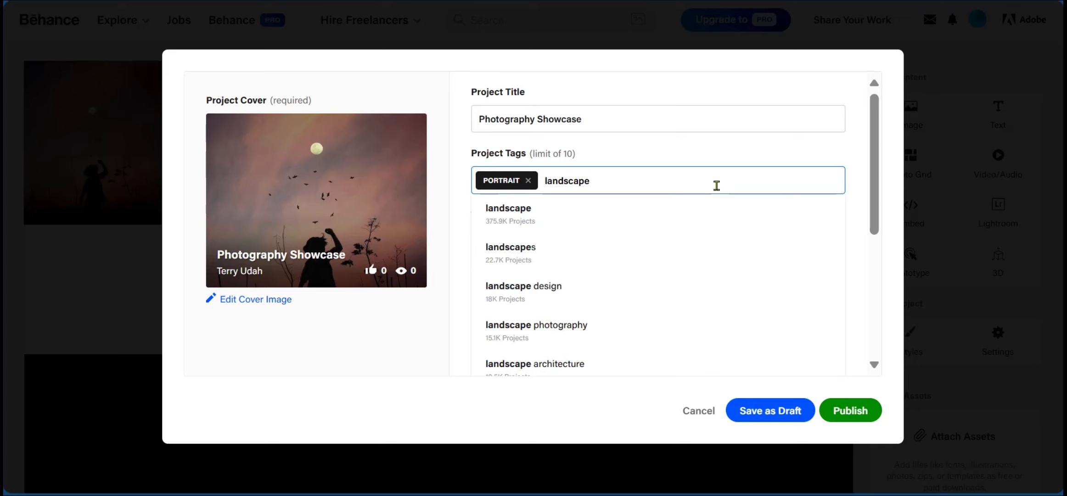
key("Return")
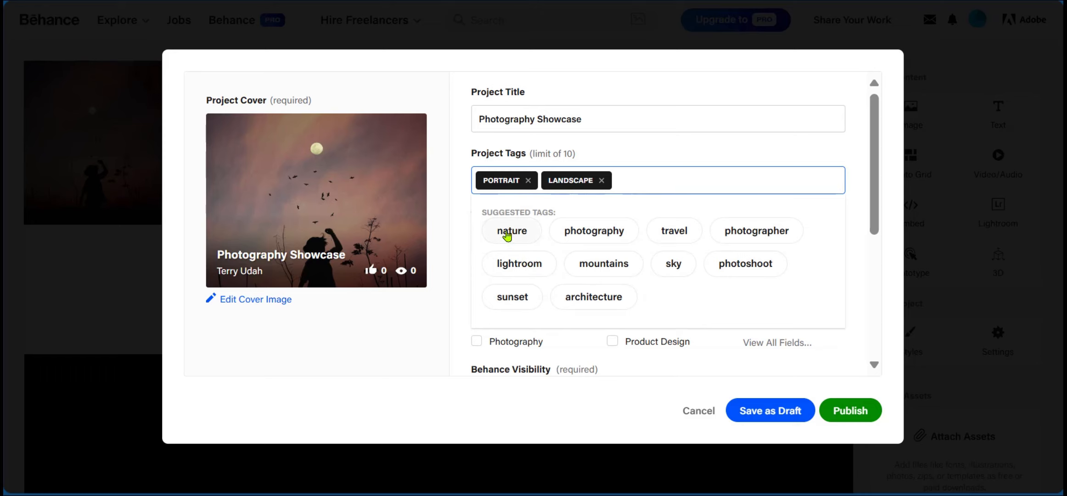
left_click(506, 235)
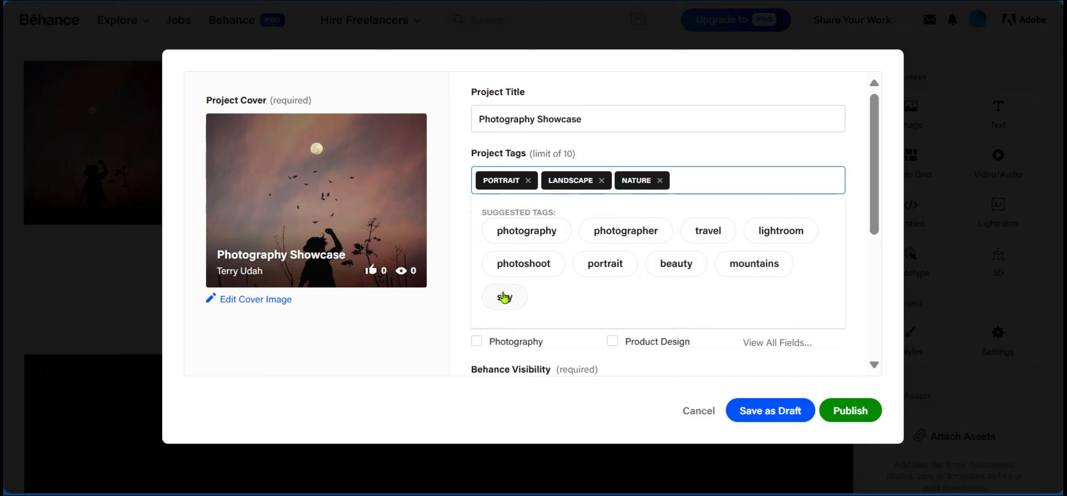
left_click(504, 297)
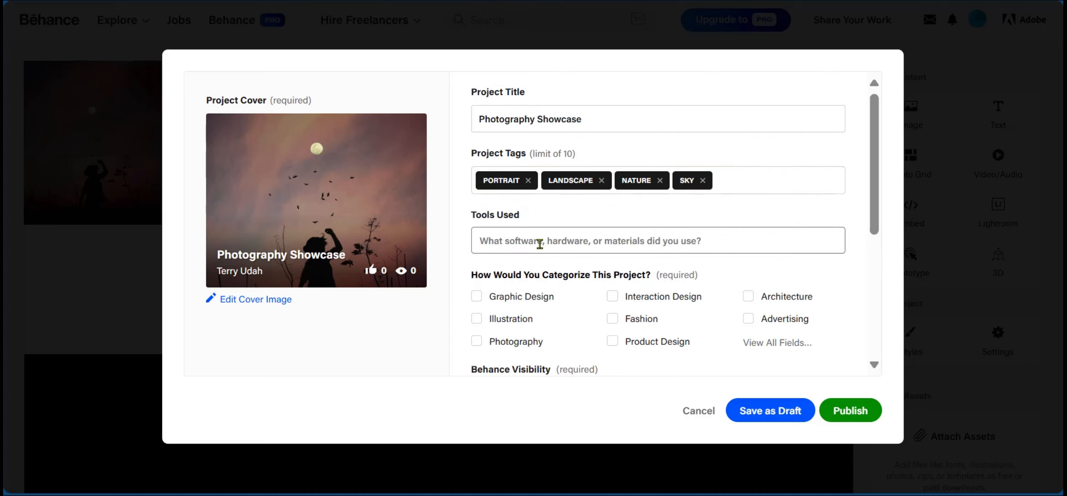
Add Adobe Photoshop and Canon EOS 5D Mark II as the tools used for the project
left_click(540, 244)
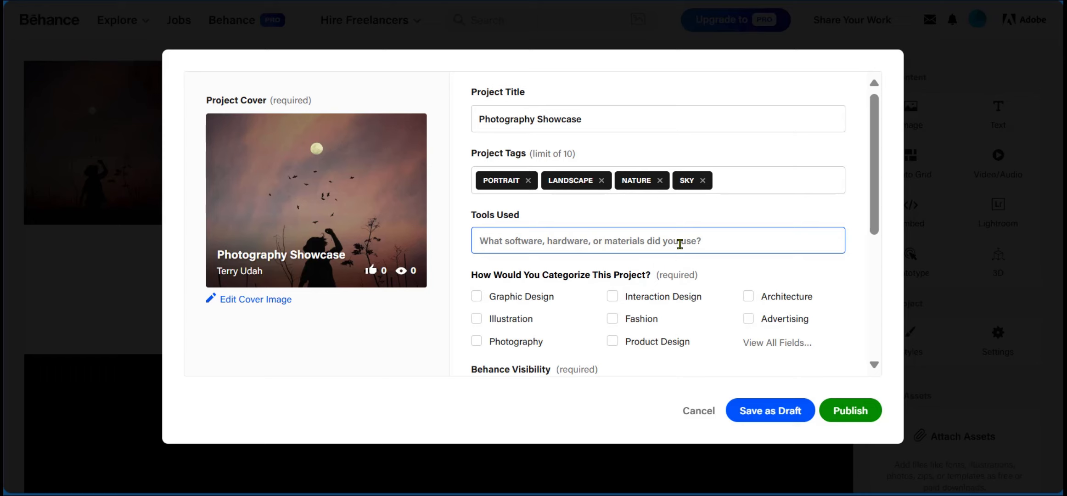
type("adobe")
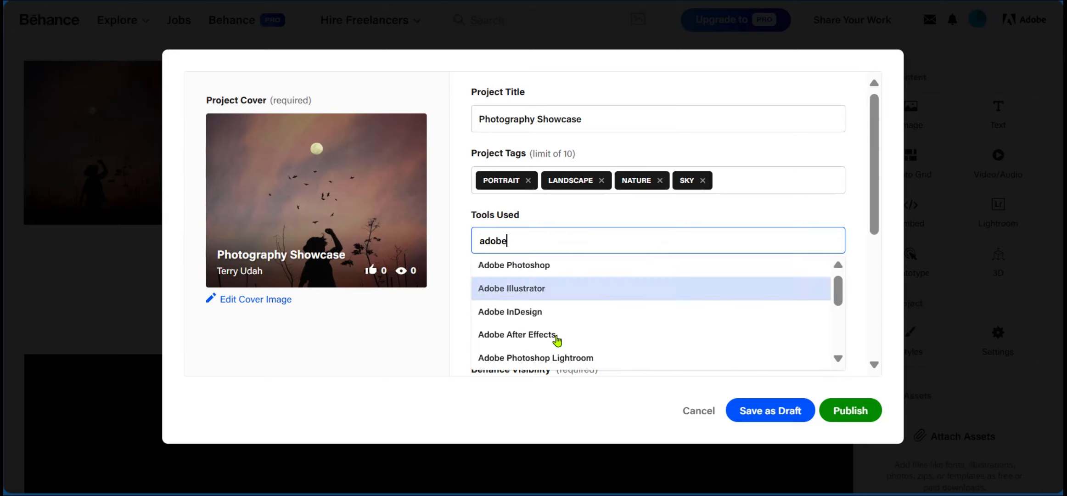
left_click(518, 264)
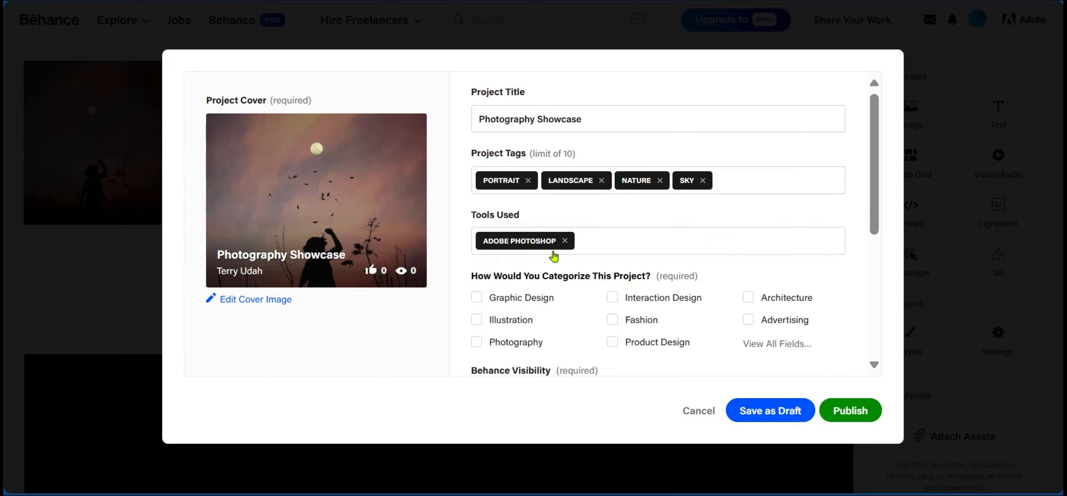
type("cann")
type("non")
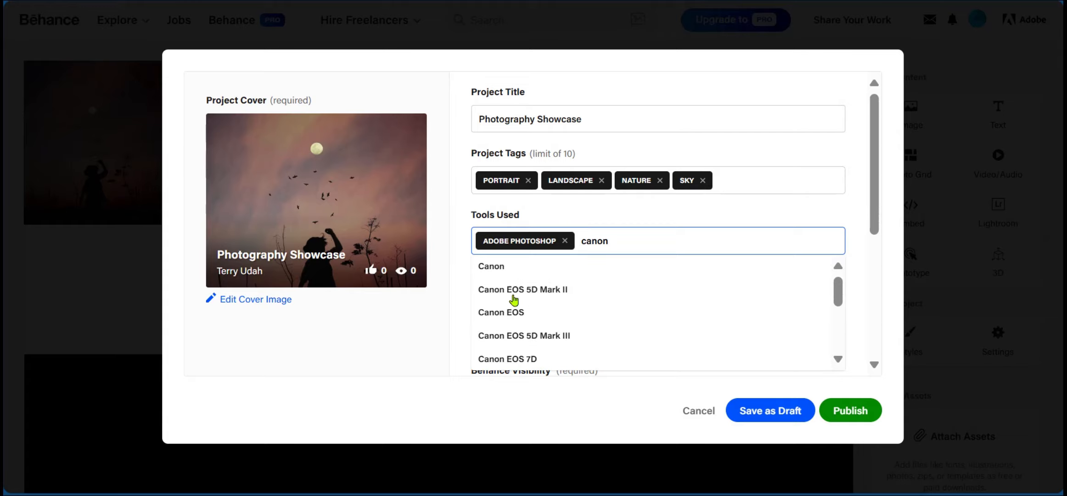
left_click(575, 289)
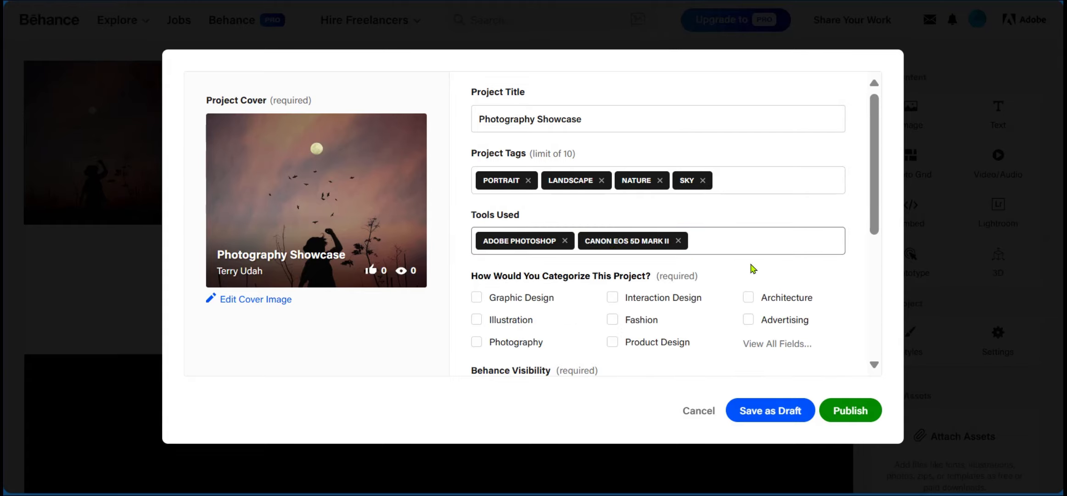
Categorize the project as Photography and set its Behance visibility to Everyone
scroll(572, 280, "down", 5)
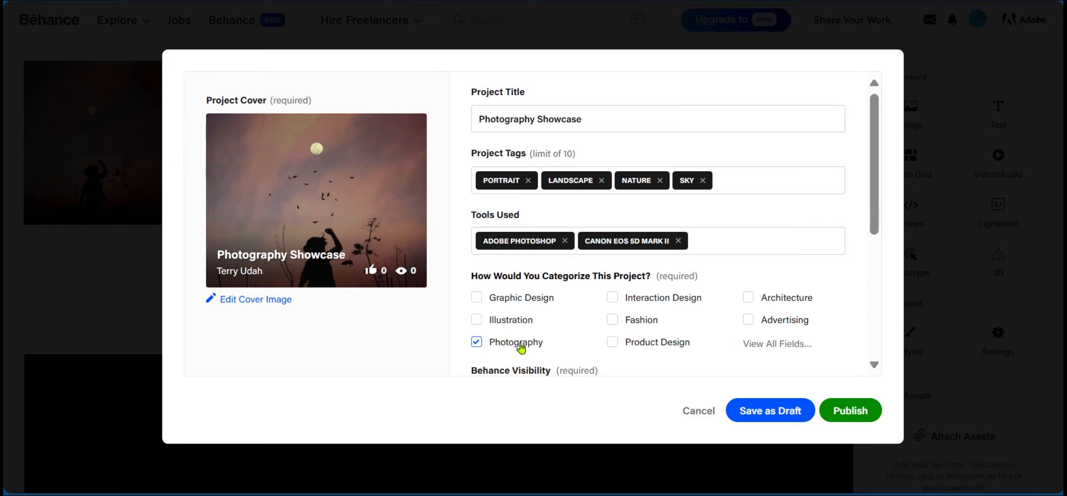
scroll(691, 339, "down", 4)
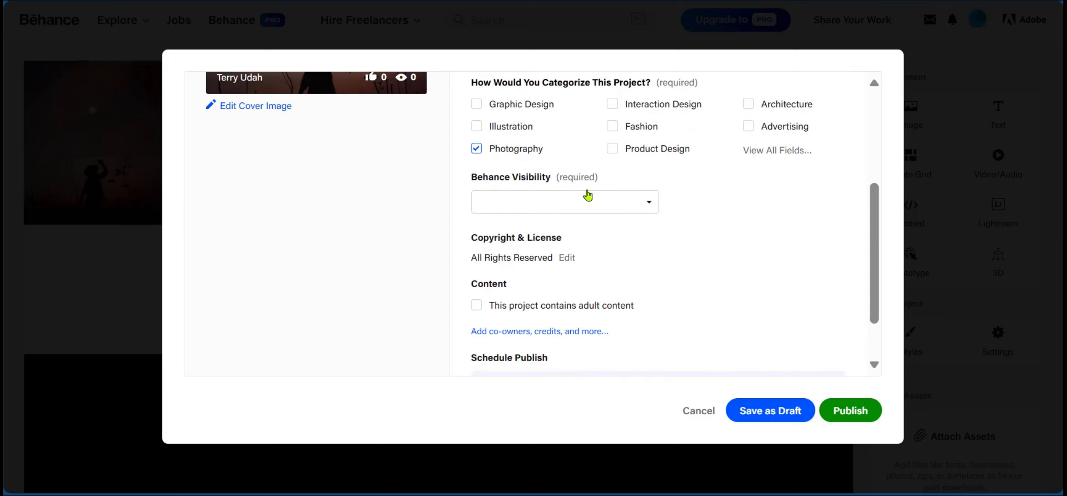
left_click(644, 206)
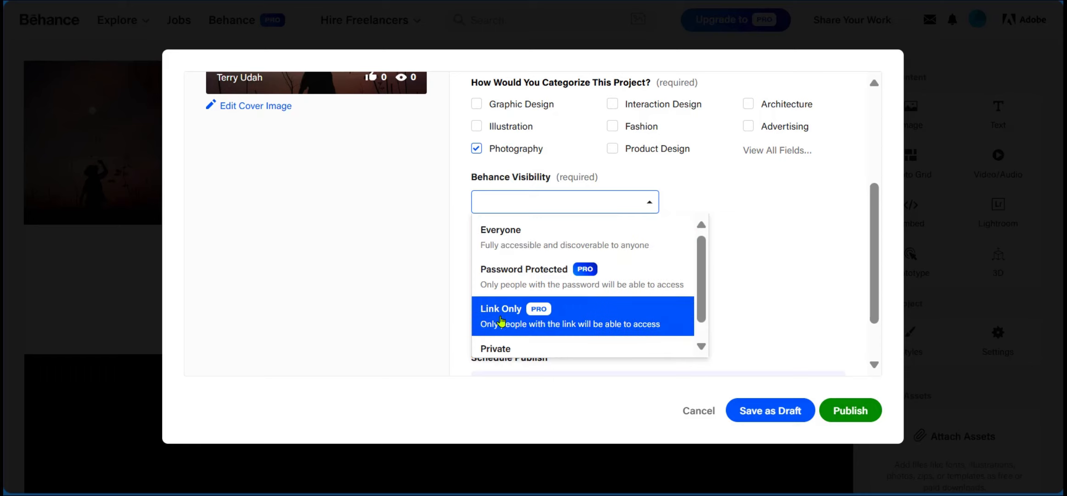
scroll(501, 322, "down", 1)
scroll(521, 321, "up", 1)
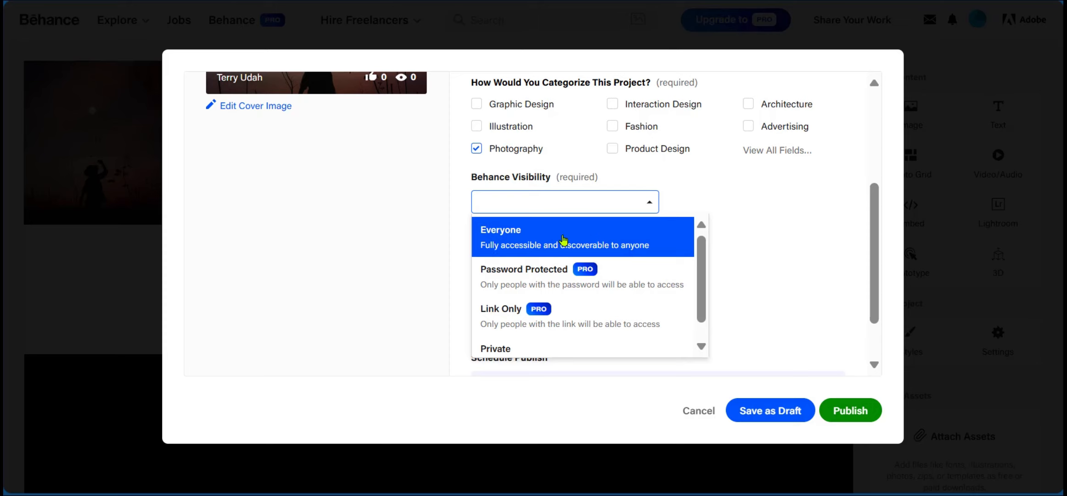
left_click(580, 239)
Save the project as a draft without marking it as adult content
scroll(580, 238, "down", 2)
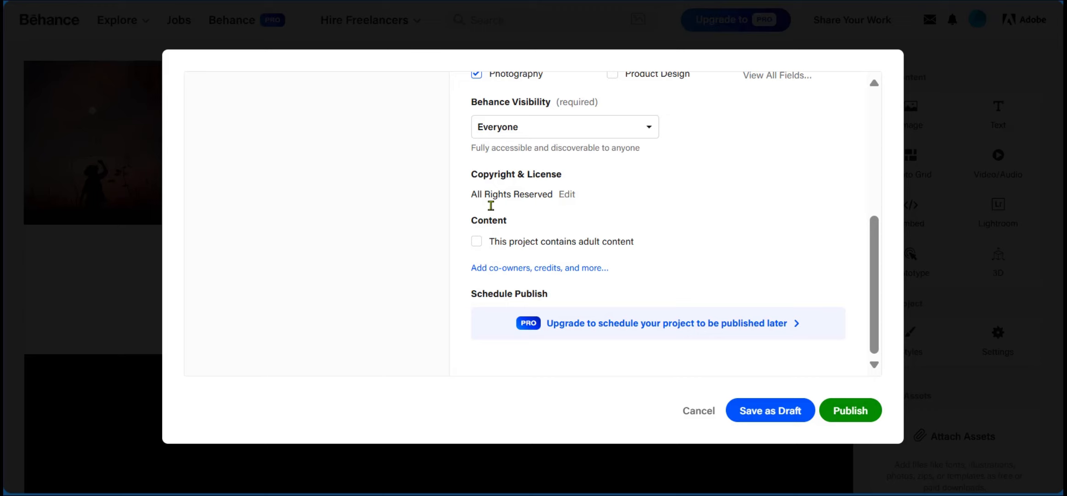
left_click(476, 242)
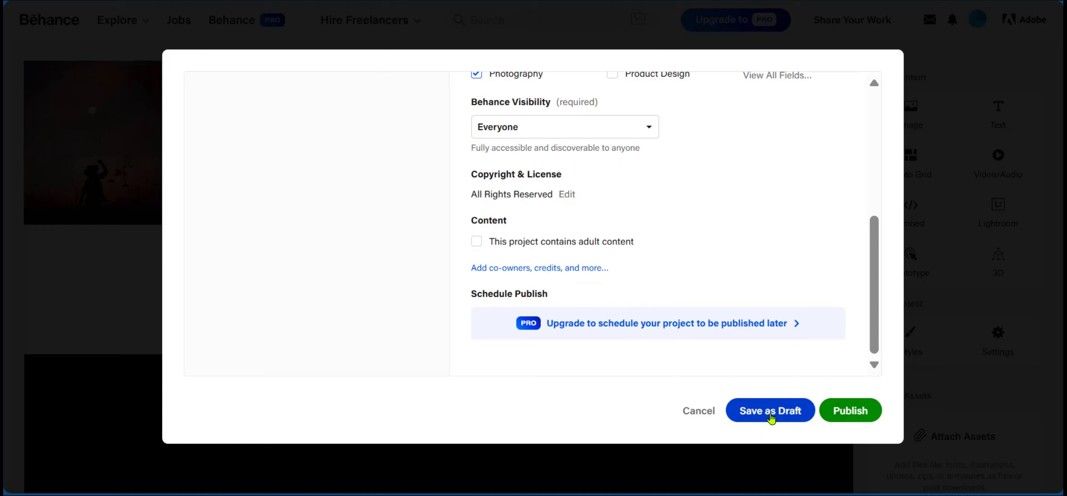
left_click(770, 411)
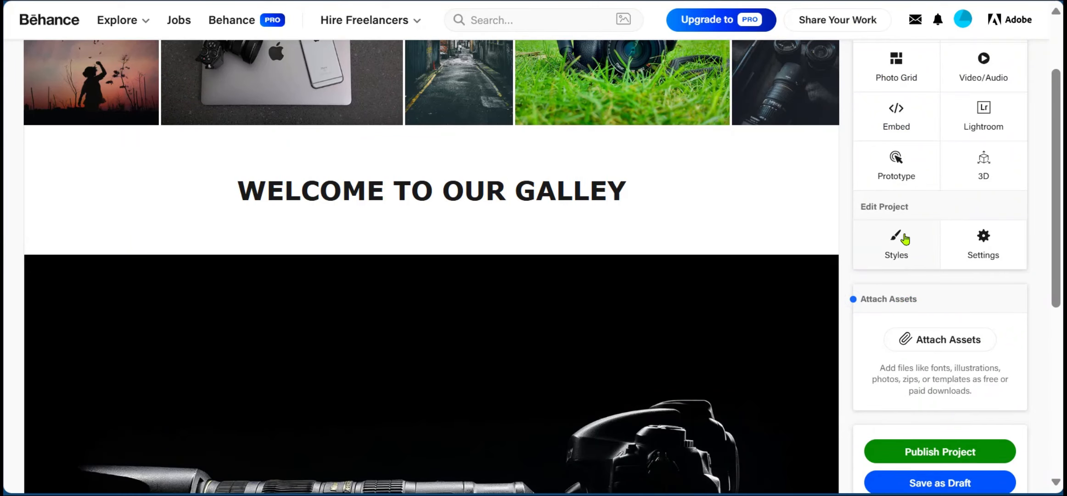
Set the project's background color to yellow-green D6E600 and save the project styles
left_click(897, 243)
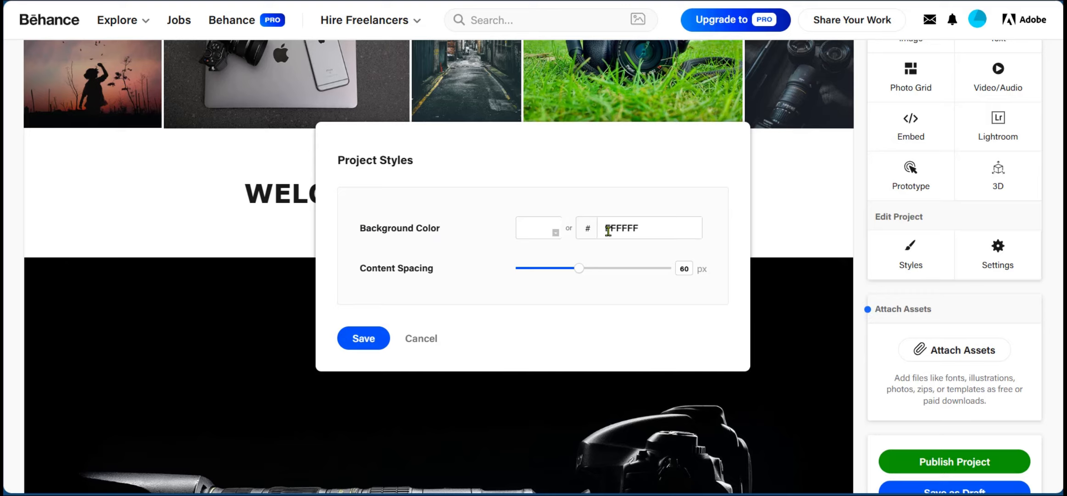
left_click(554, 235)
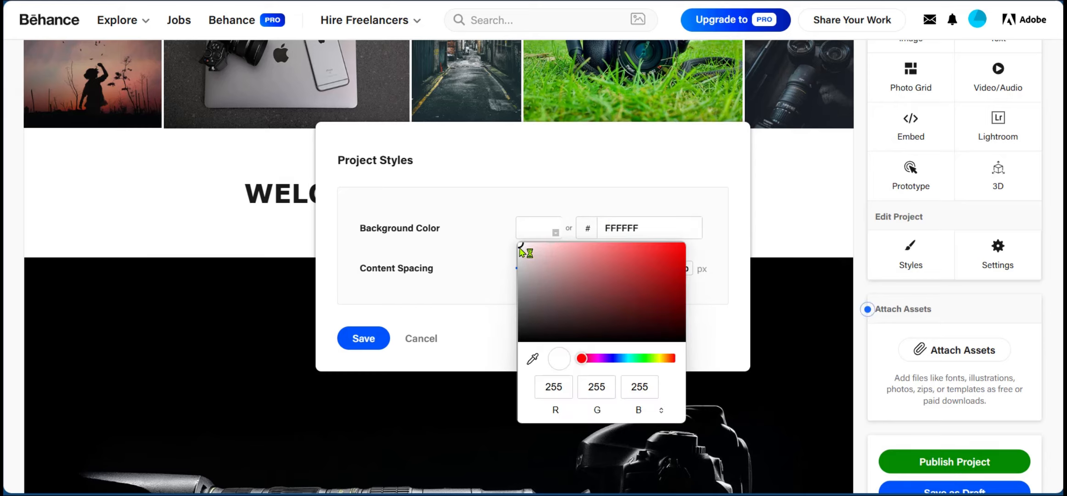
mouse_move(521, 250)
left_mouse_down()
mouse_move(534, 271)
mouse_move(616, 295)
mouse_move(620, 321)
mouse_move(600, 276)
left_mouse_up()
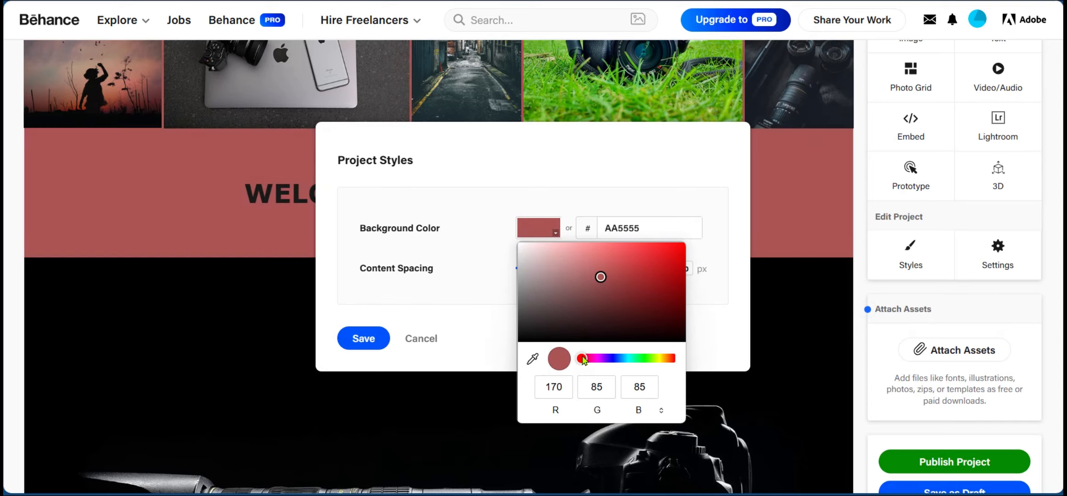
left_click_drag(584, 359, 620, 370)
mouse_move(601, 278)
left_mouse_down()
mouse_move(636, 279)
mouse_move(654, 255)
mouse_move(684, 280)
left_mouse_up()
left_click_drag(620, 358, 658, 368)
left_click_drag(683, 280, 685, 252)
left_click(709, 256)
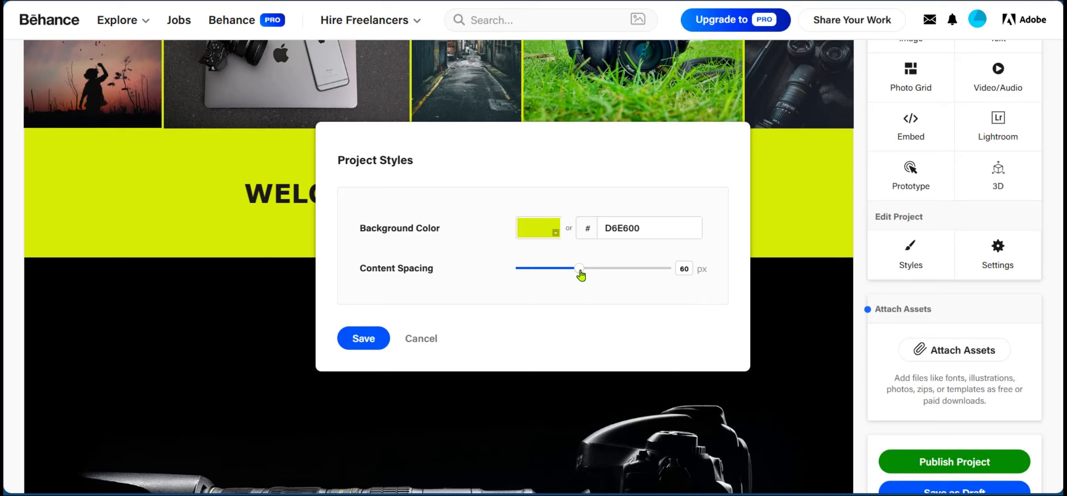
mouse_move(578, 275)
left_mouse_down()
mouse_move(540, 274)
mouse_move(634, 285)
mouse_move(579, 274)
left_mouse_up()
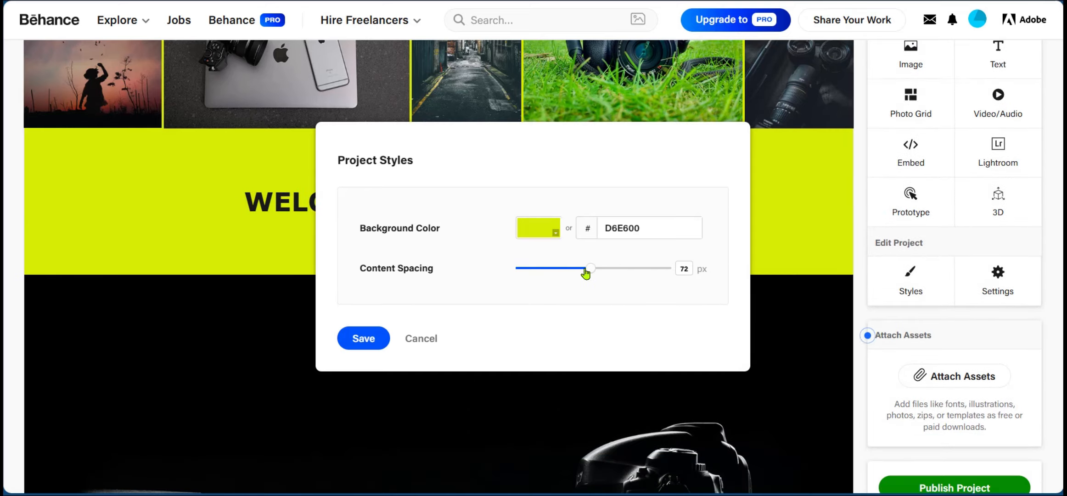
left_click(362, 339)
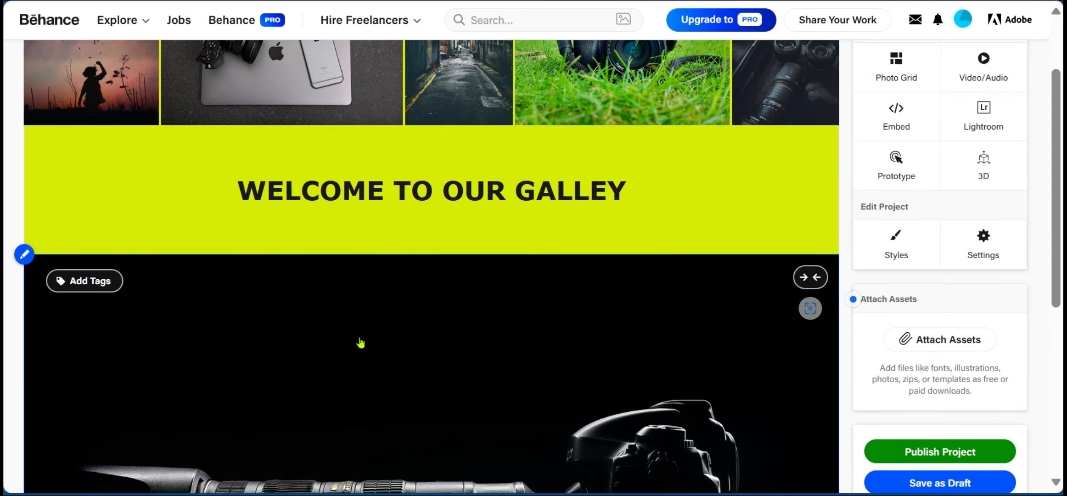
Review the project layout and its preview from the photo grid to the end of the page, and close the preview
scroll(360, 341, "up", 2)
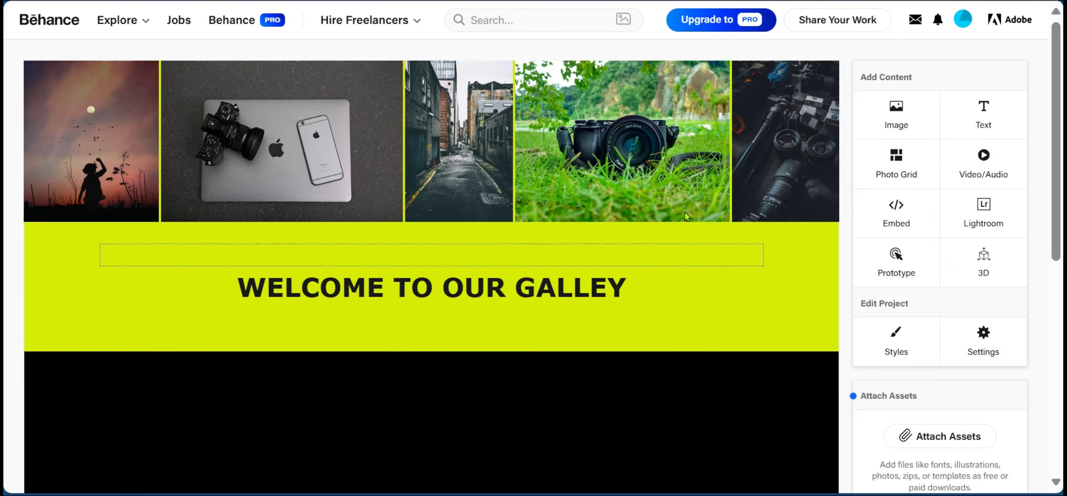
scroll(786, 276, "down", 8)
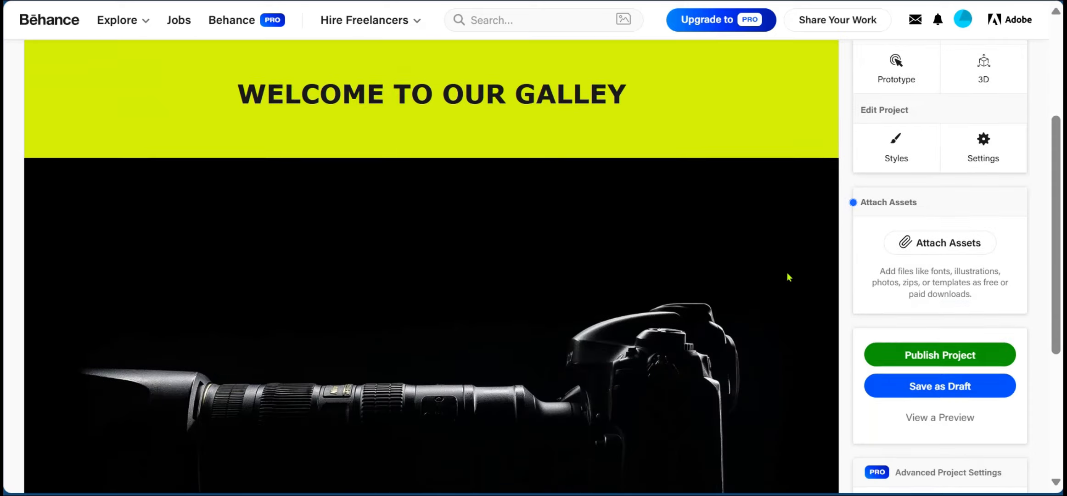
scroll(786, 277, "up", 8)
scroll(785, 277, "down", 8)
scroll(781, 273, "up", 8)
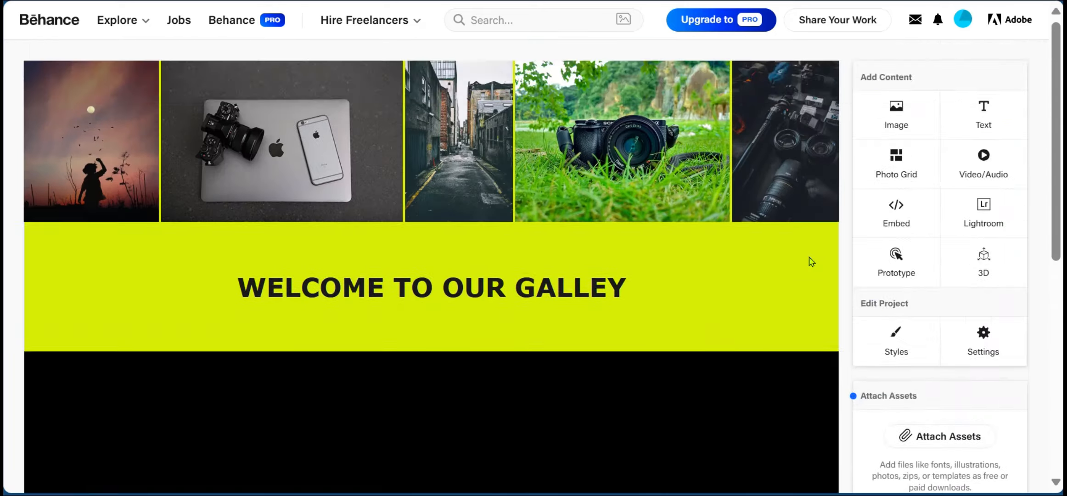
scroll(798, 263, "down", 5)
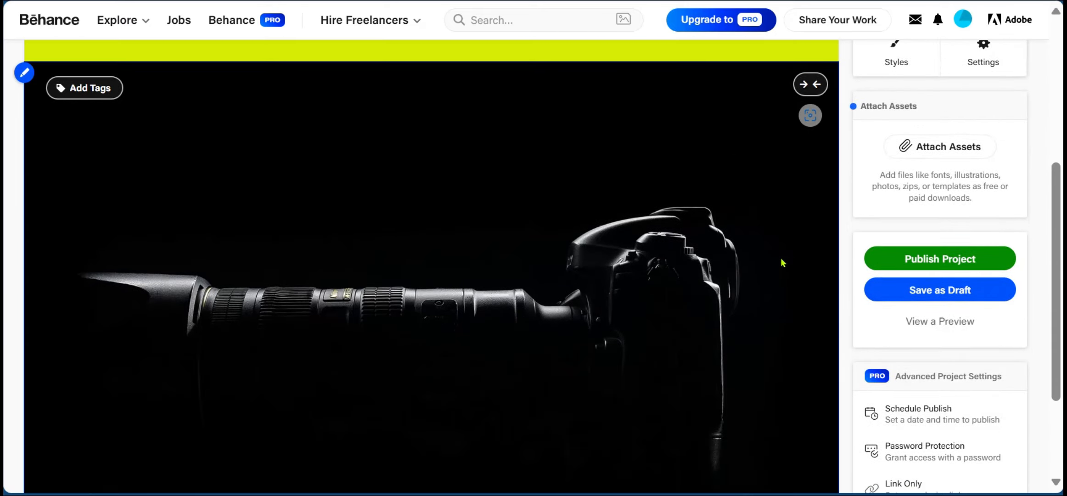
left_click(948, 324)
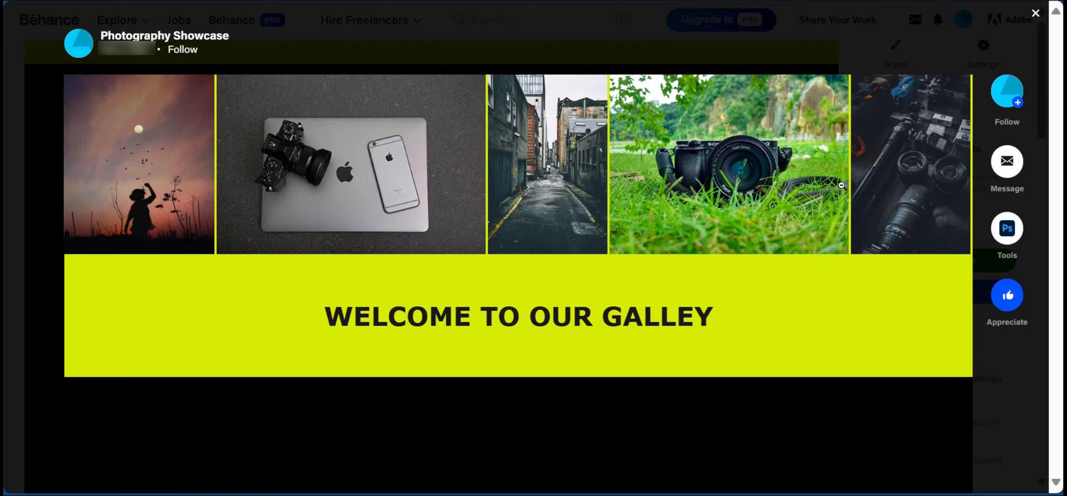
scroll(844, 192, "down", 8)
scroll(554, 215, "up", 3)
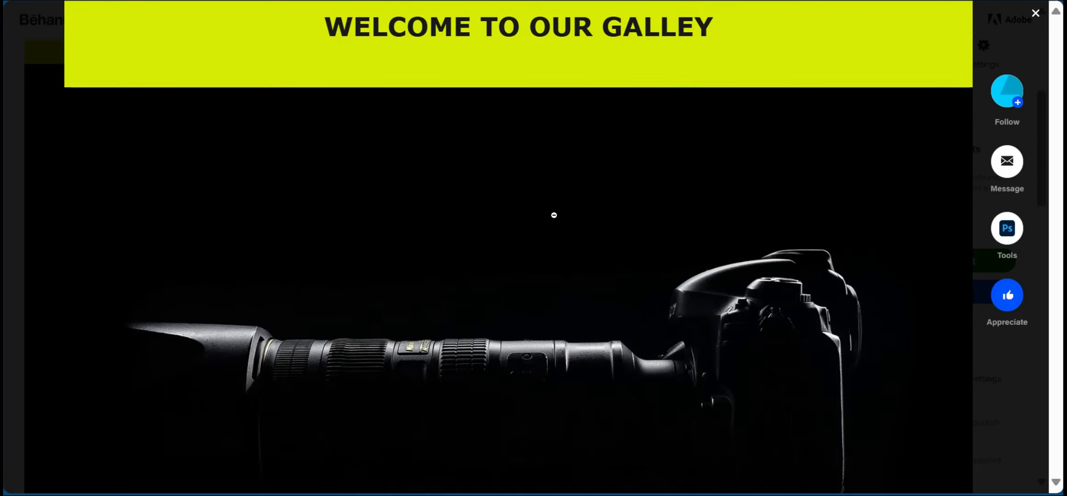
scroll(553, 215, "down", 10)
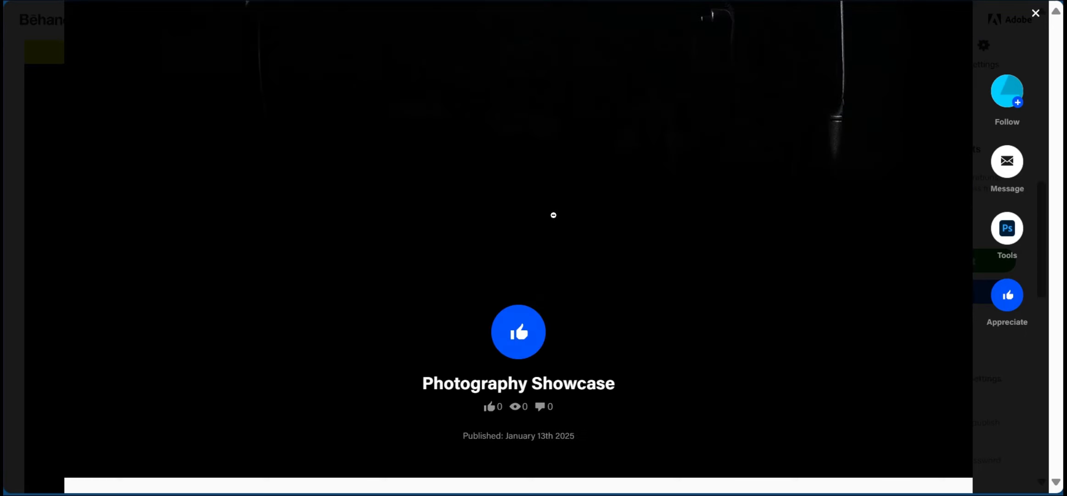
scroll(554, 215, "down", 2)
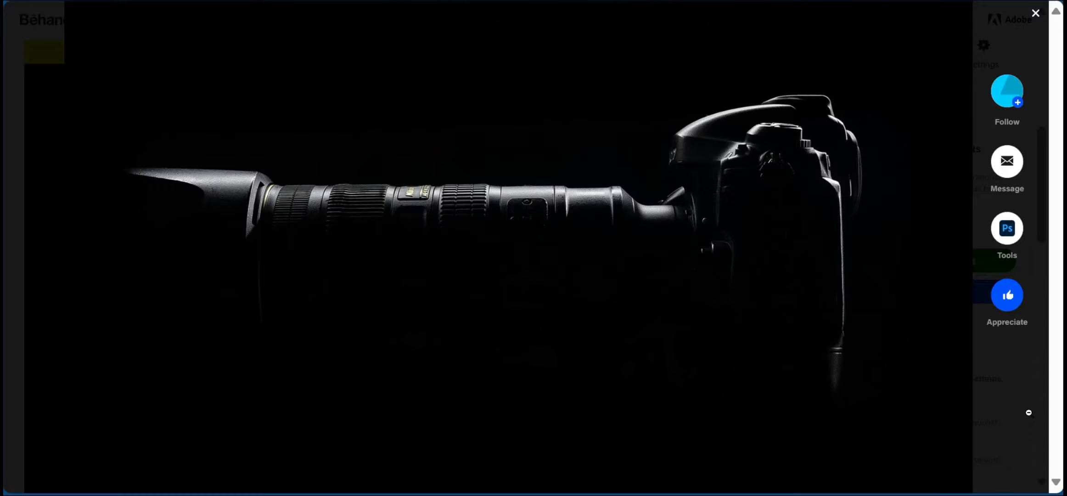
left_click(1028, 411)
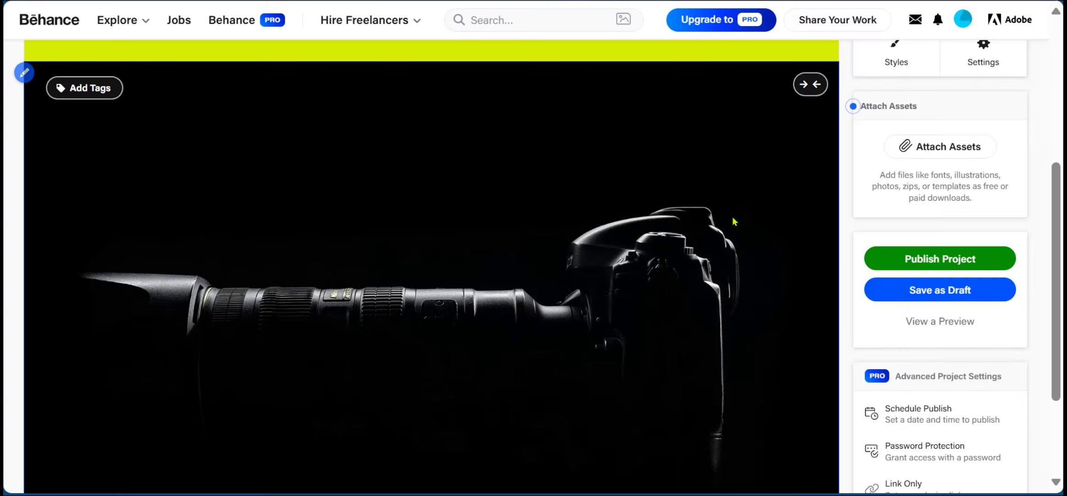
Publish the project and dismiss the custom portfolio website and Promote Your Work pop-ups
left_click(930, 260)
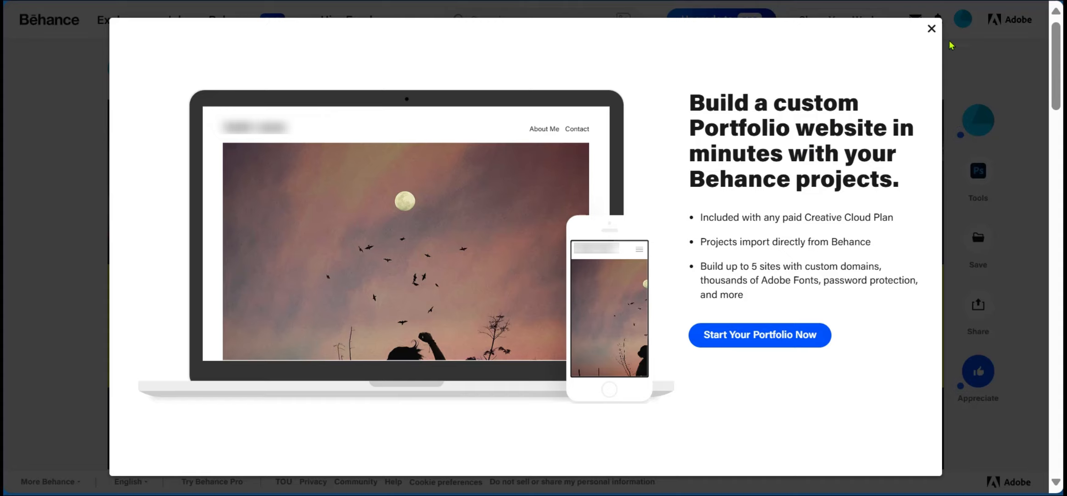
left_click(931, 29)
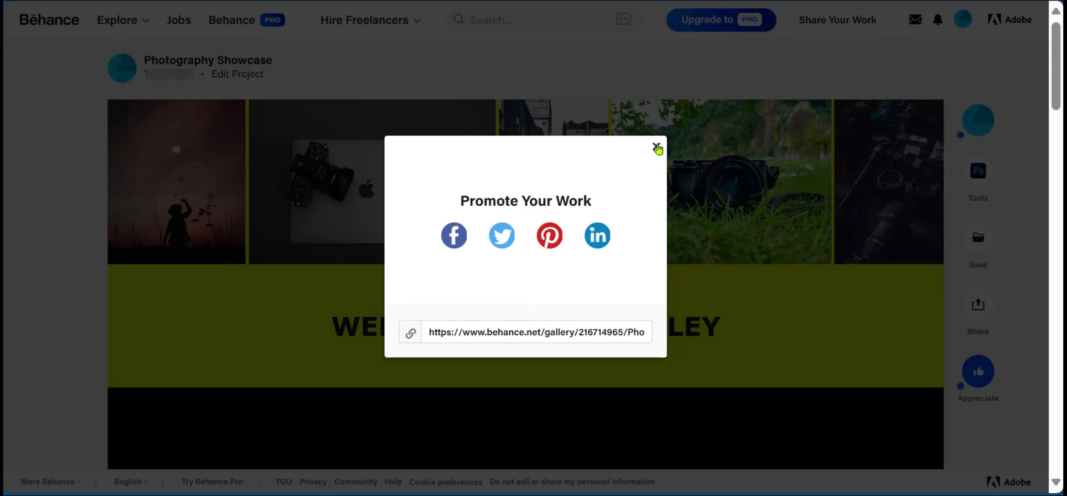
left_click(656, 148)
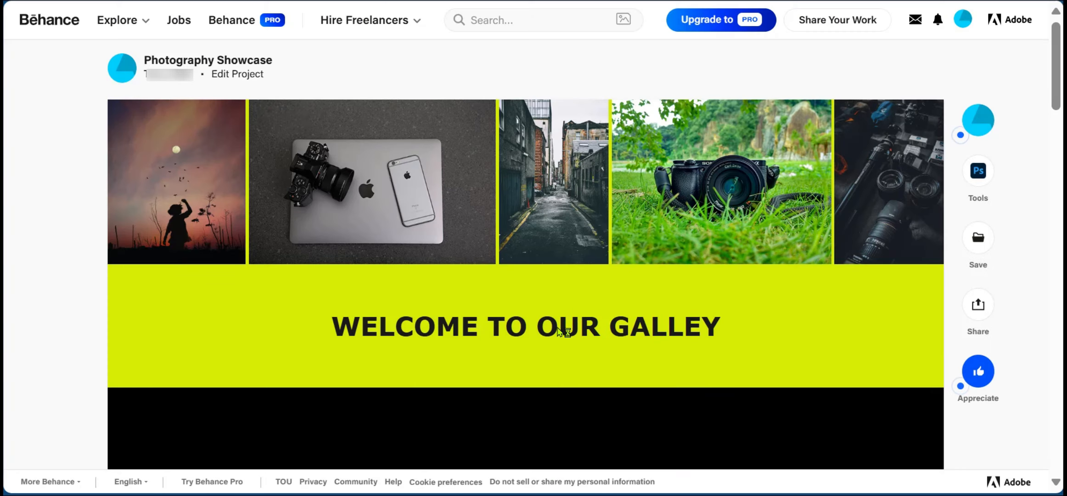
scroll(551, 184, "down", 20)
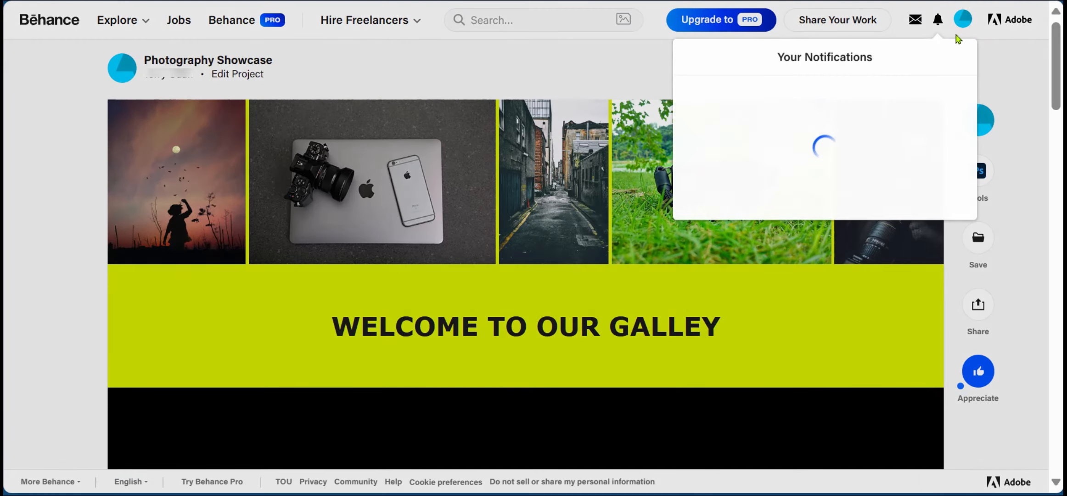
Open the Behance profile page and look over the Projects section for the published work
mouse_move(964, 28)
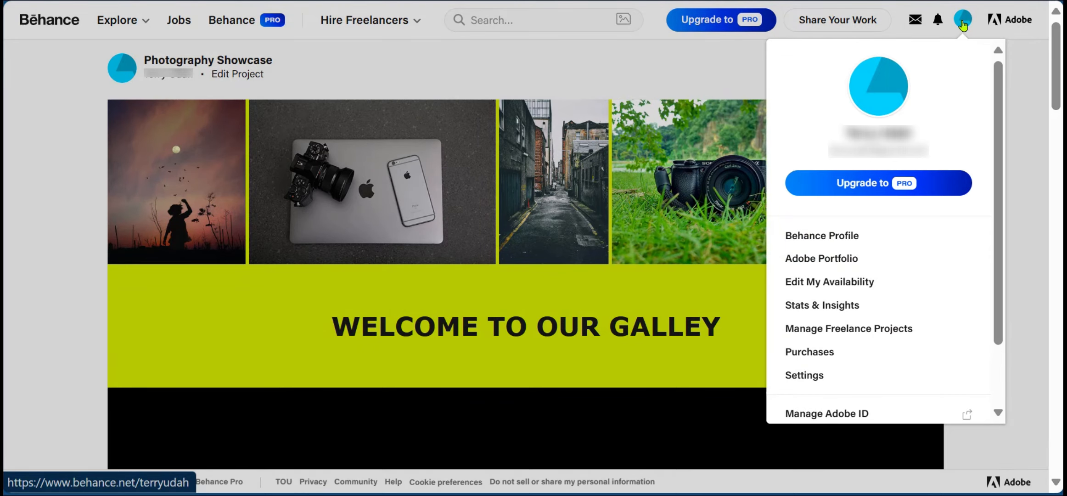
left_click(823, 236)
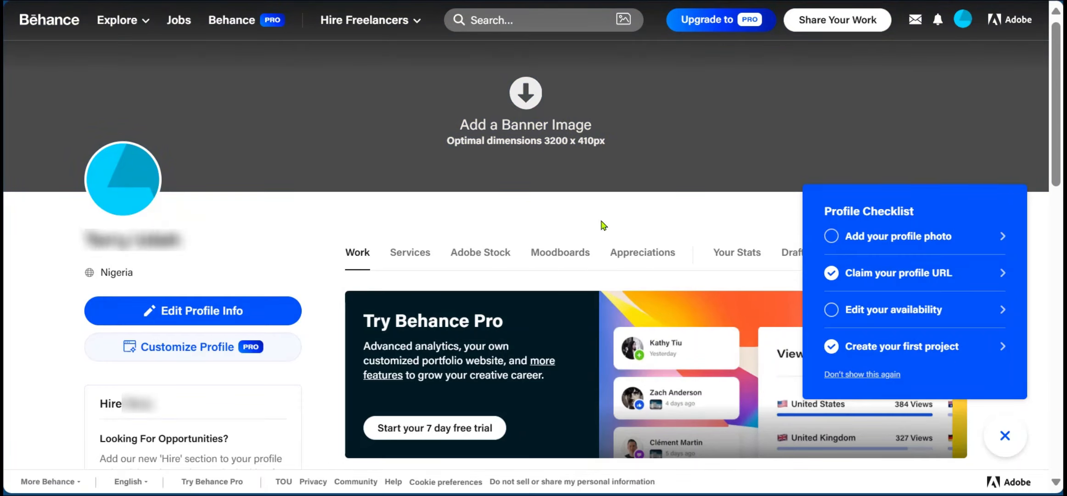
scroll(754, 265, "down", 10)
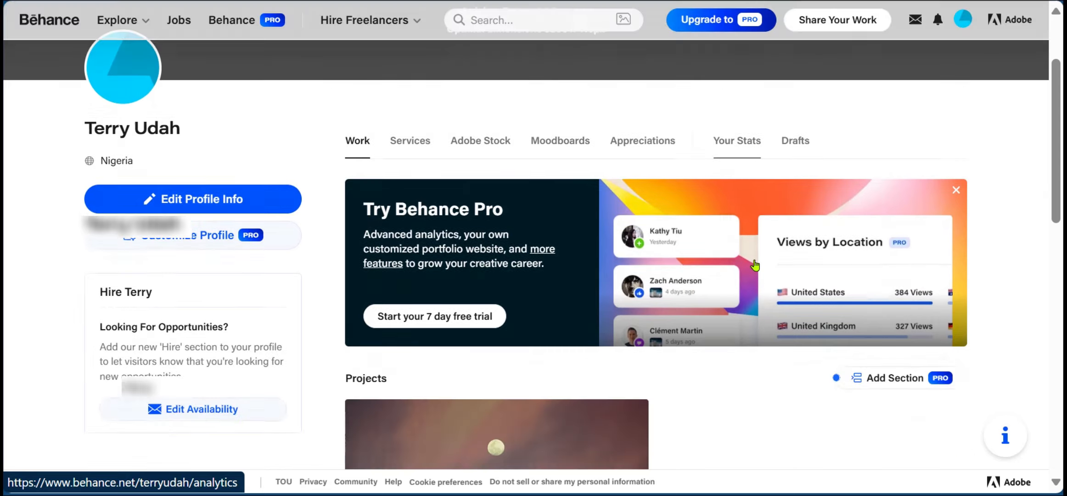
scroll(157, 245, "up", 2)
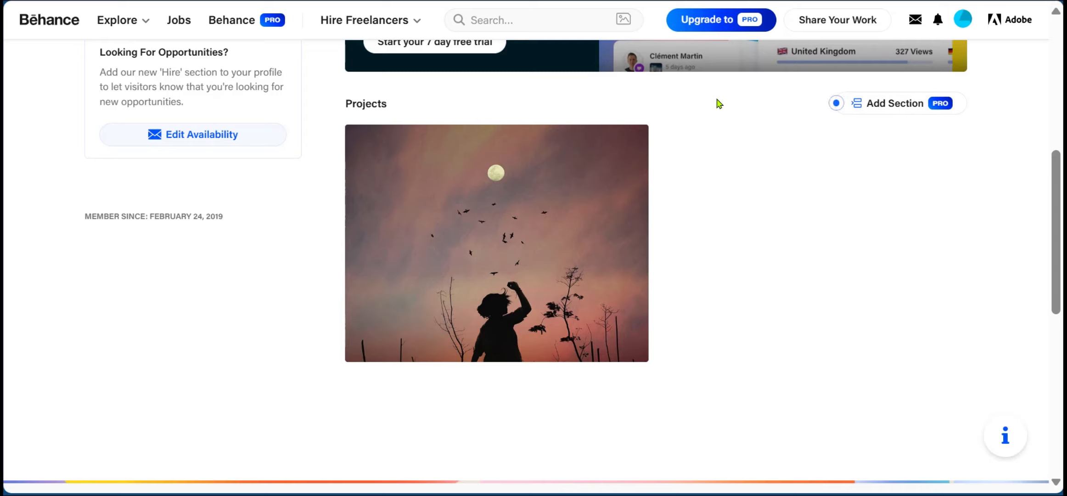
Add 10.jpg, the dark photo of a camera with a long lens, as the profile's banner image
scroll(591, 212, "up", 5)
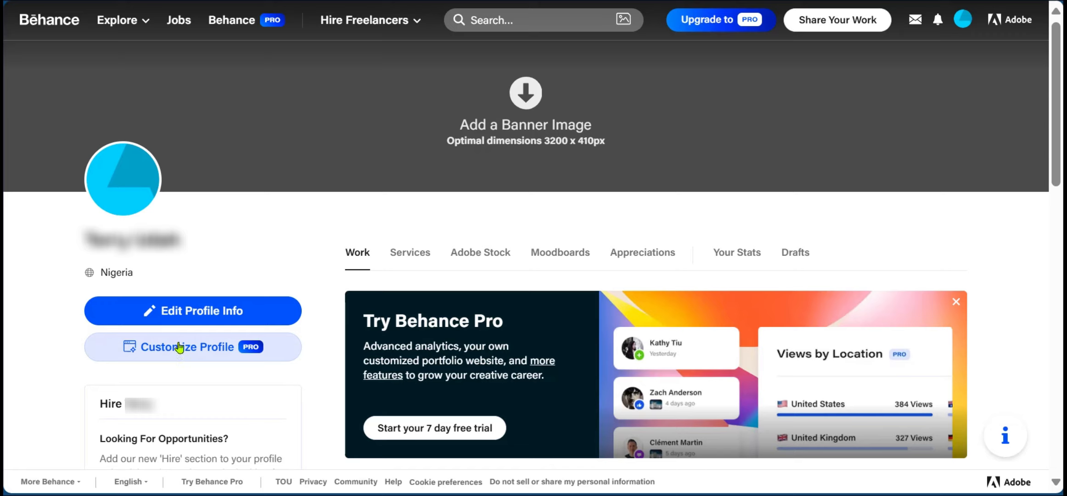
left_click(525, 138)
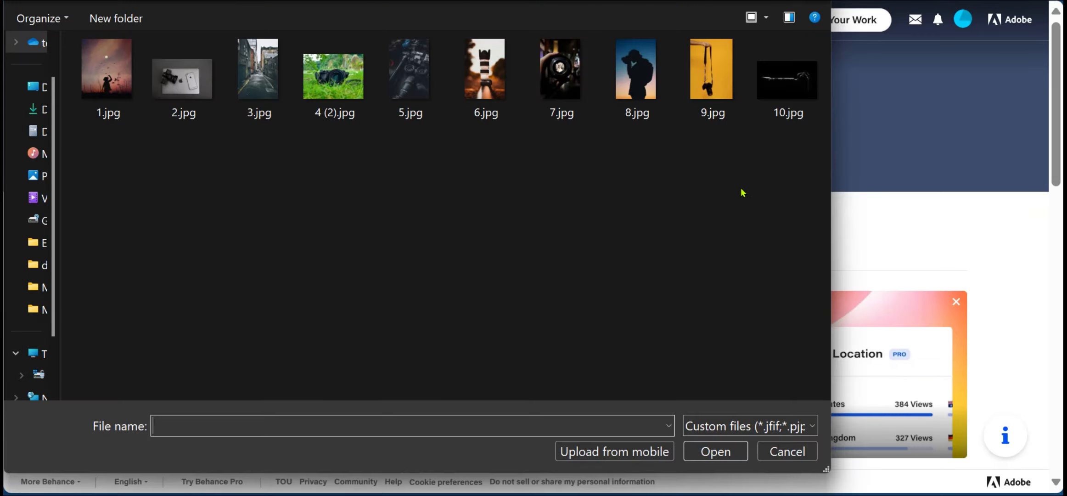
left_click(782, 98)
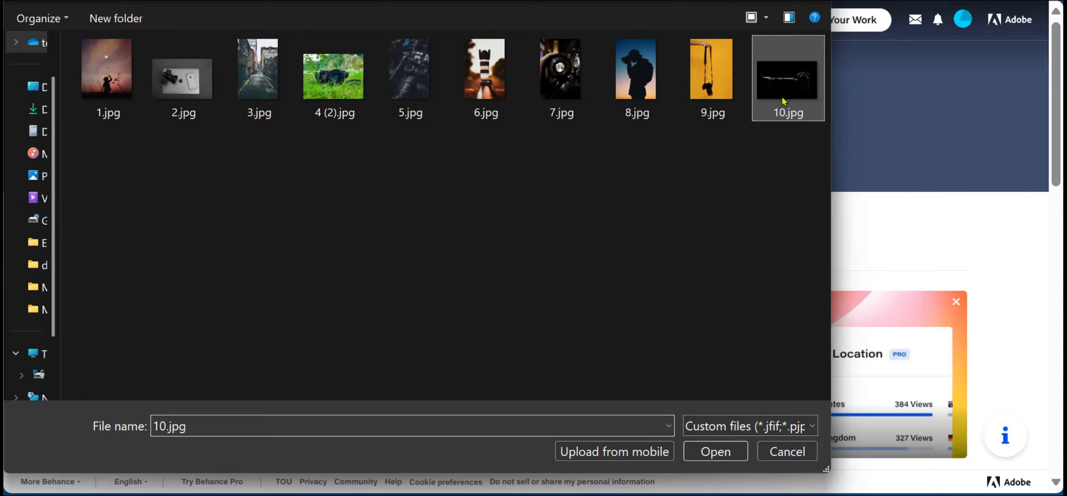
left_click(715, 452)
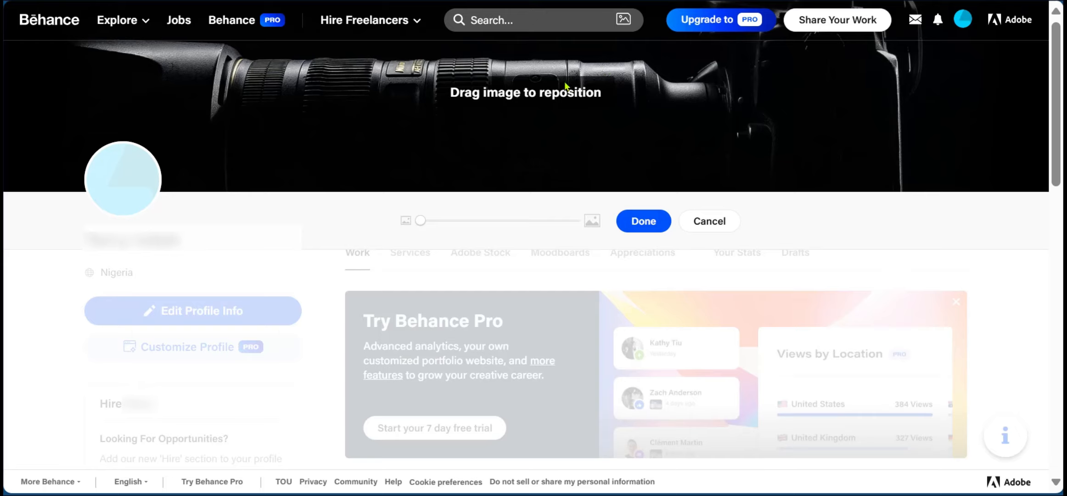
Reposition the banner photo lower in its frame, keep it at the smallest zoom, and save the banner
left_click_drag(558, 67, 592, 119)
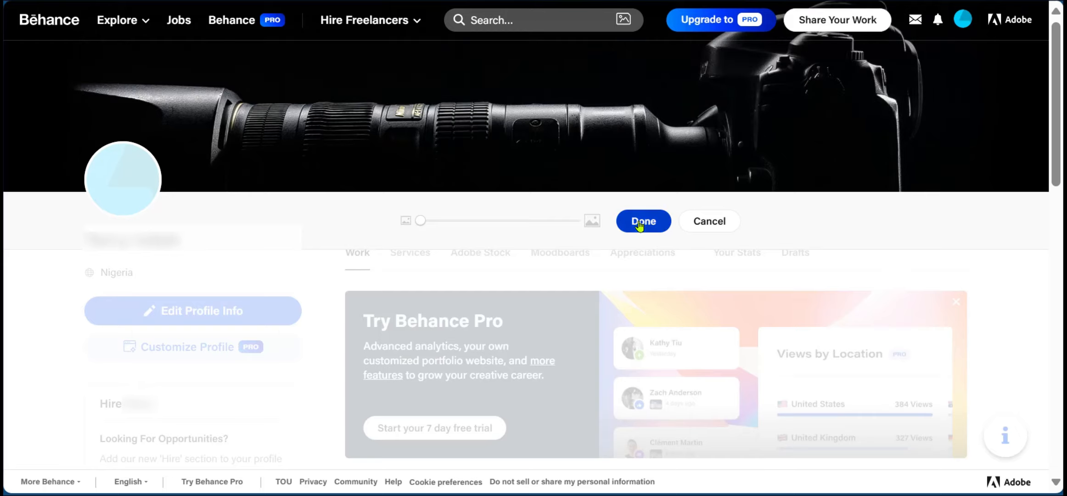
mouse_move(419, 221)
left_mouse_down()
mouse_move(469, 221)
mouse_move(406, 222)
left_mouse_up()
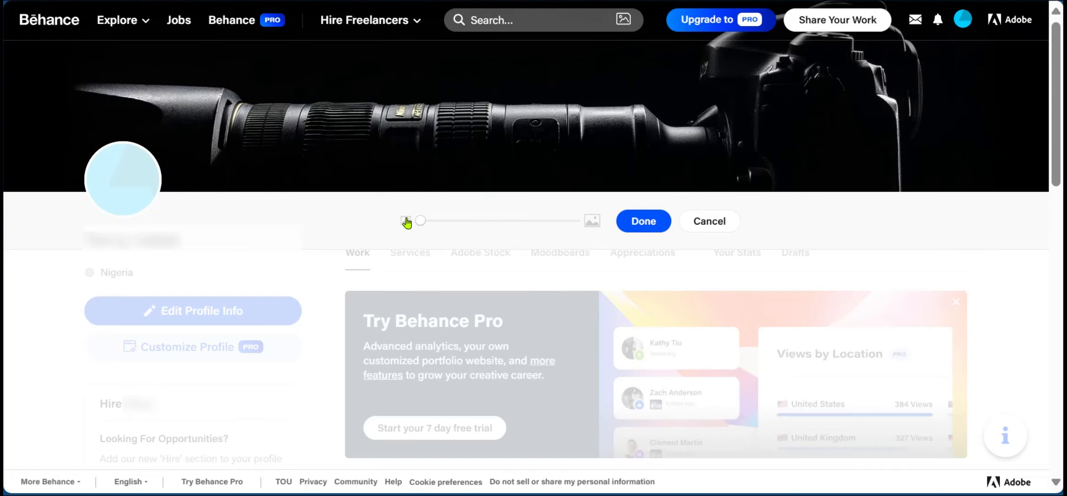
left_click(636, 221)
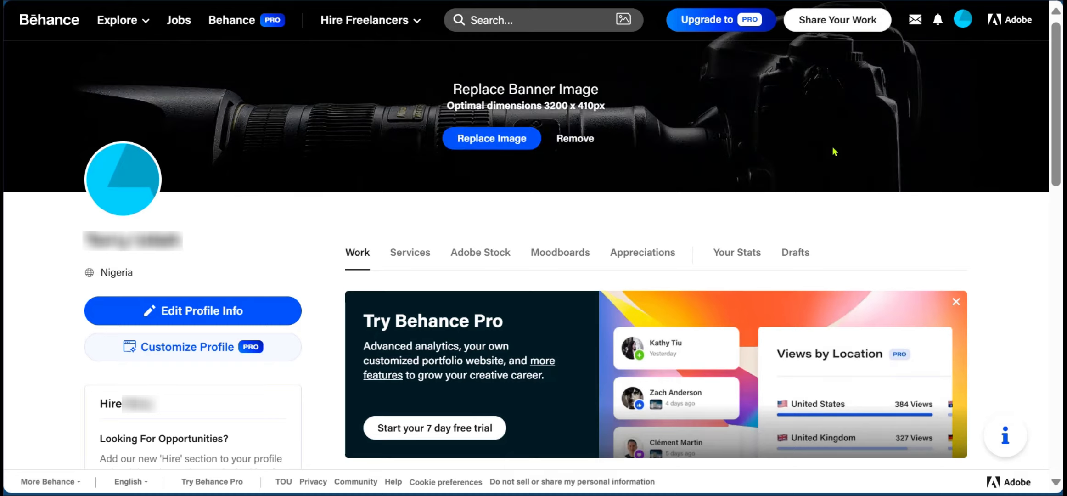
Open the profile info editor, review its sections from Basic Information to Links and the custom section option, and return to the profile
mouse_move(612, 120)
left_click(195, 316)
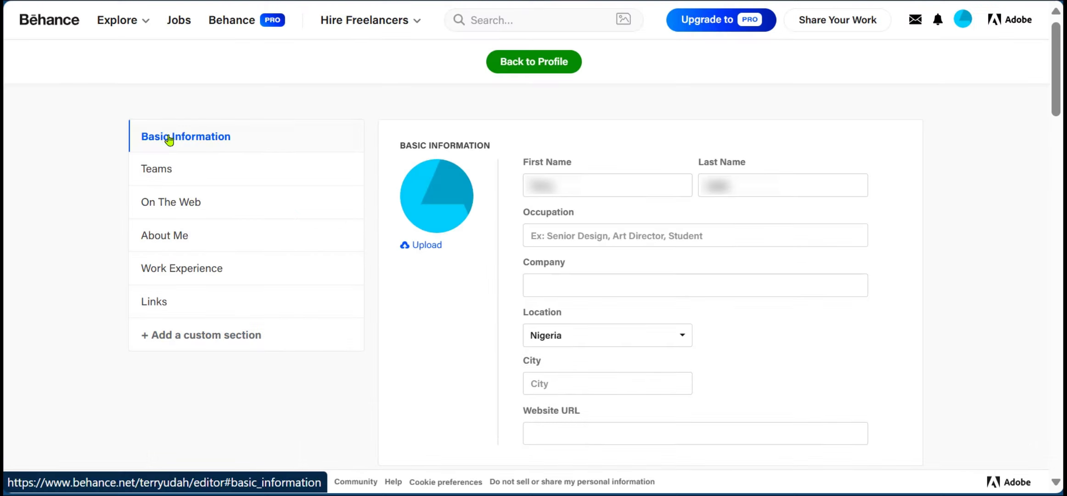
left_click(681, 282)
scroll(681, 282, "down", 10)
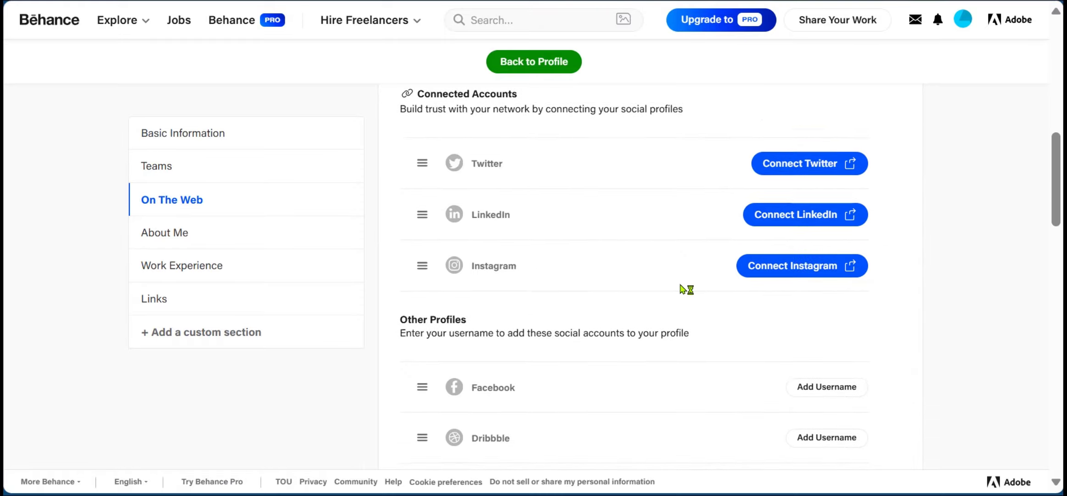
scroll(681, 290, "up", 2)
scroll(488, 295, "down", 4)
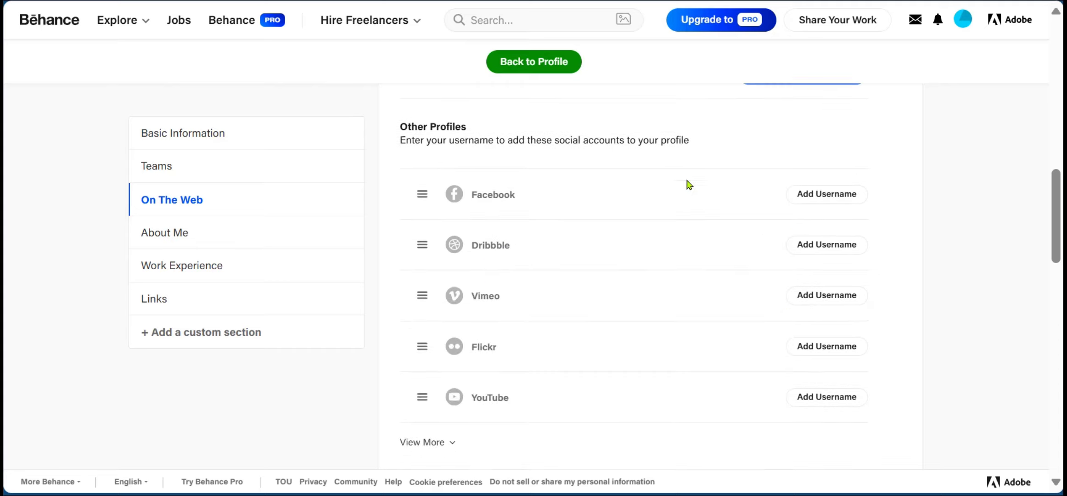
scroll(510, 253, "down", 6)
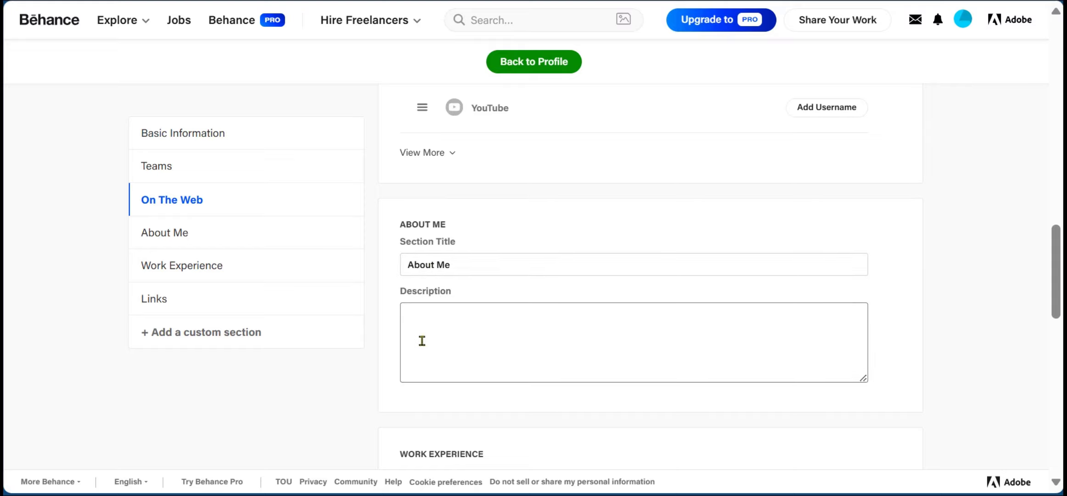
scroll(421, 338, "down", 2)
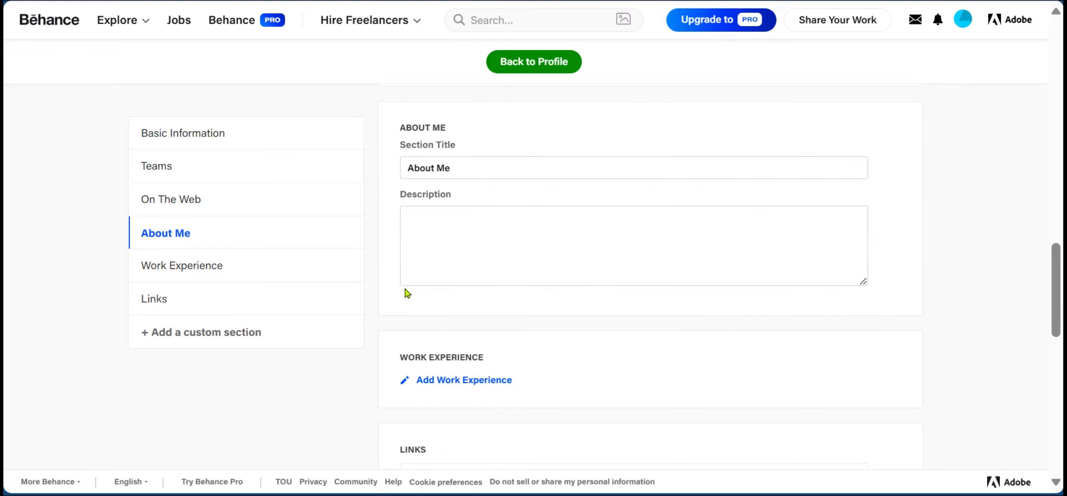
scroll(453, 224, "down", 4)
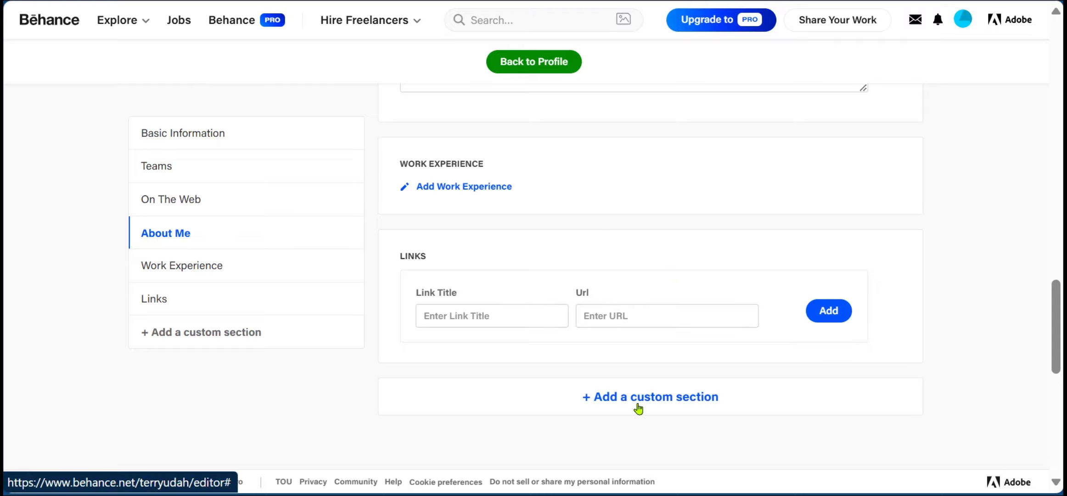
scroll(516, 346, "up", 1)
scroll(518, 350, "up", 10)
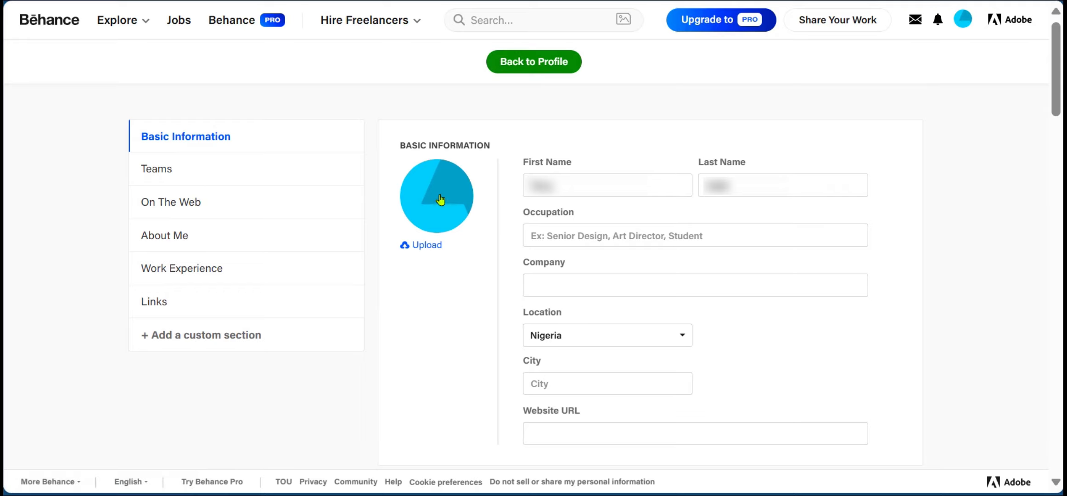
left_click(541, 62)
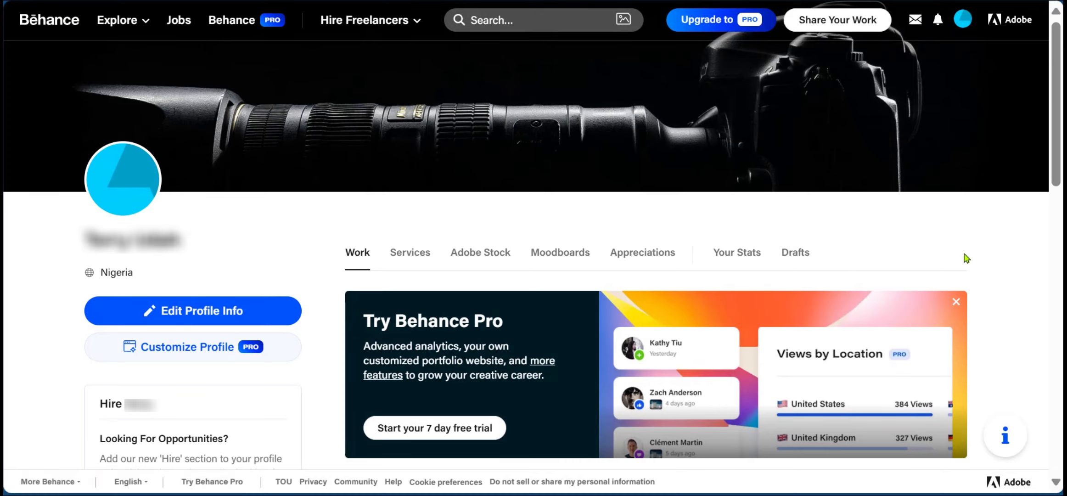
Look over the profile page with its new banner, the Projects section and the Hire section
scroll(1017, 253, "down", 7)
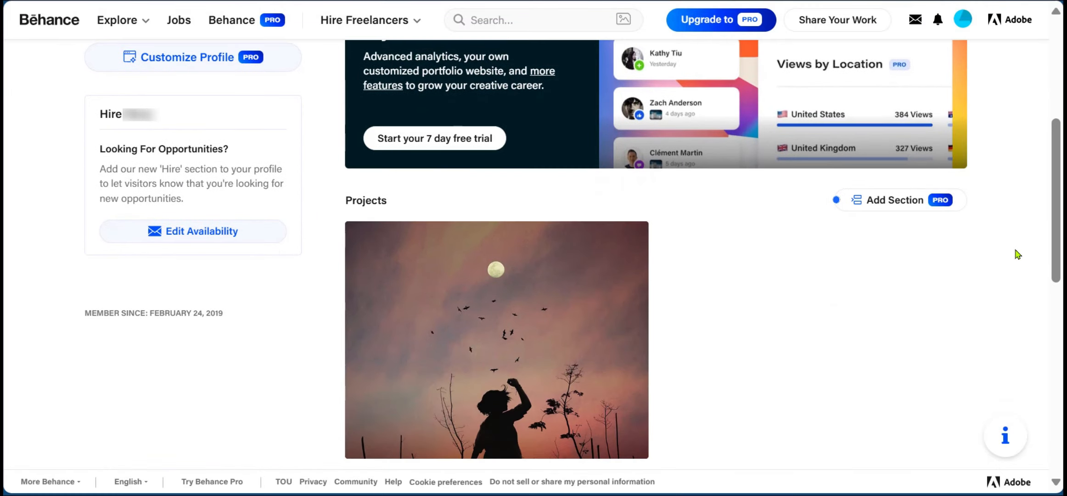
scroll(1017, 254, "up", 7)
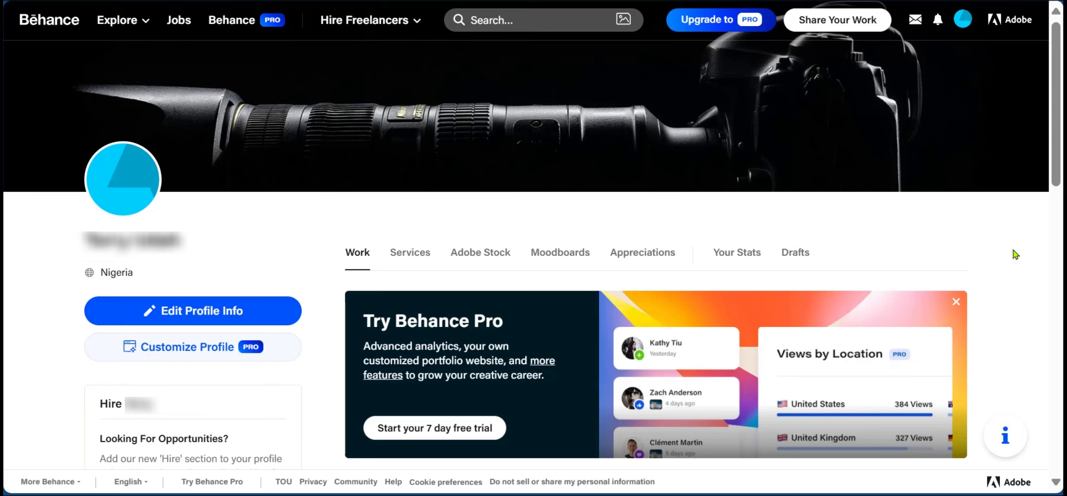
scroll(1015, 254, "down", 7)
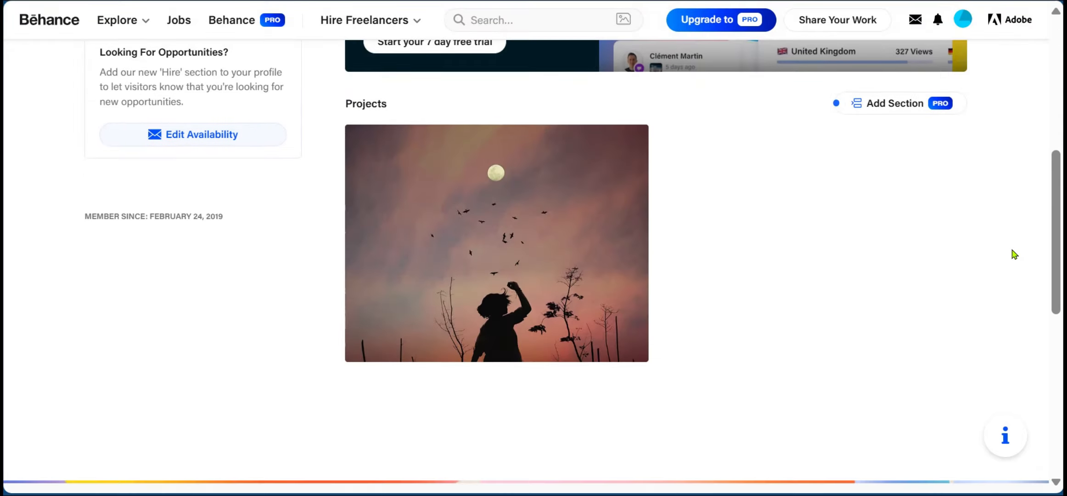
scroll(1014, 254, "up", 7)
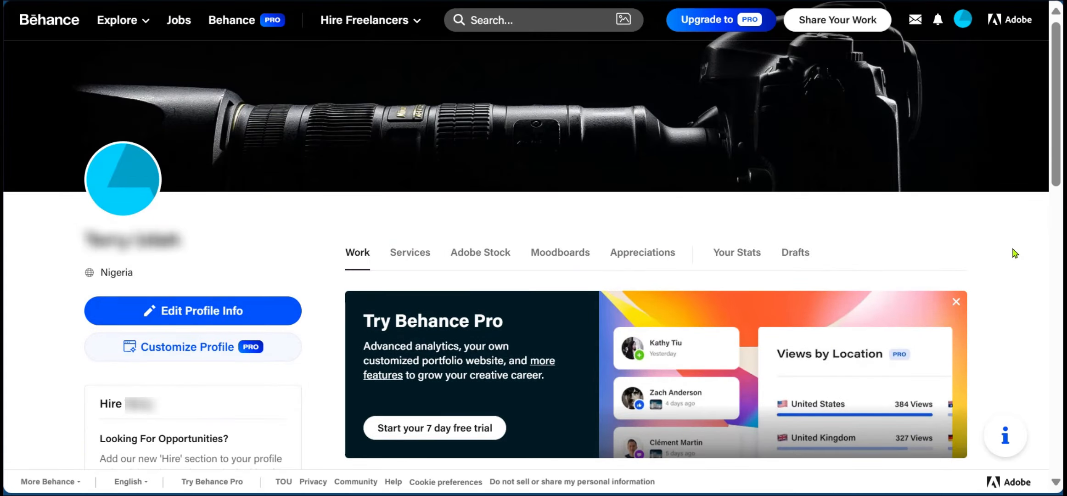
scroll(213, 289, "down", 5)
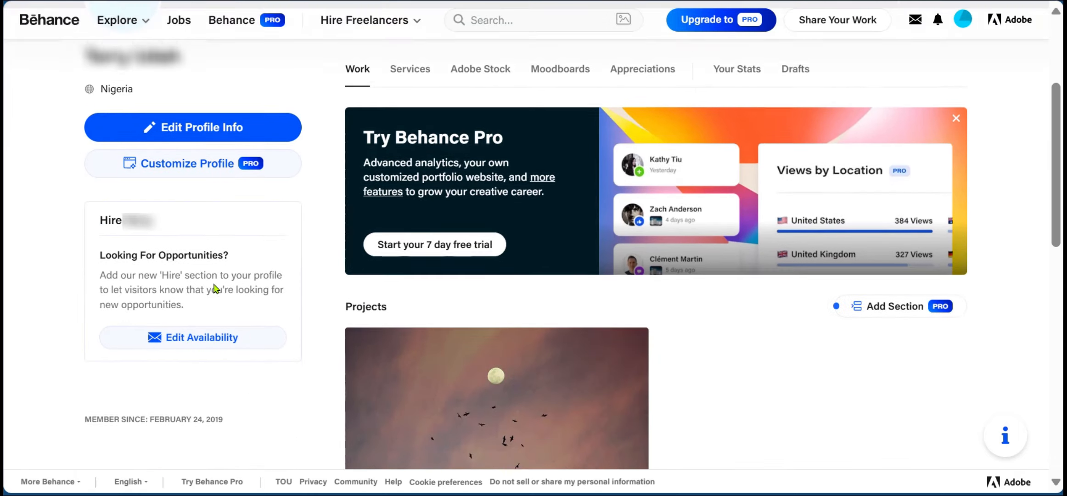
scroll(214, 288, "up", 5)
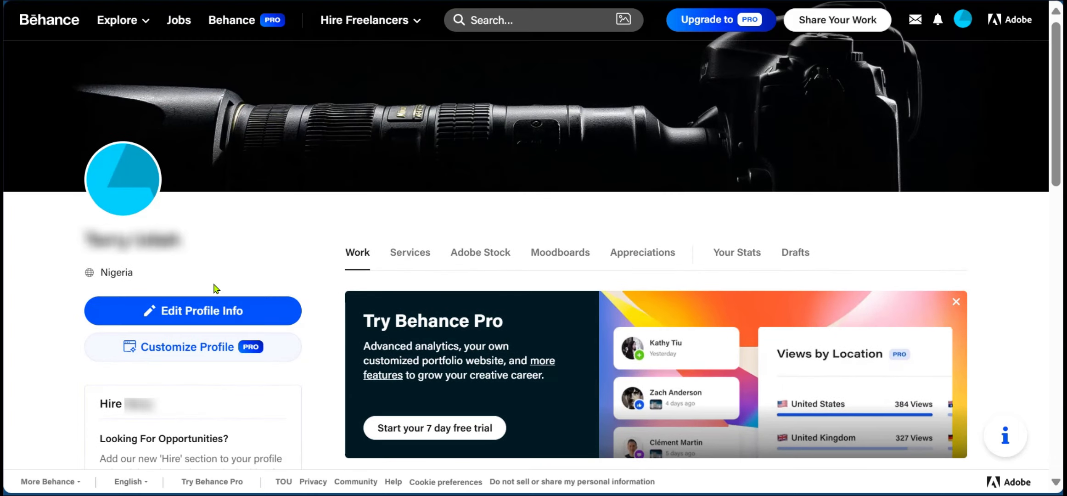